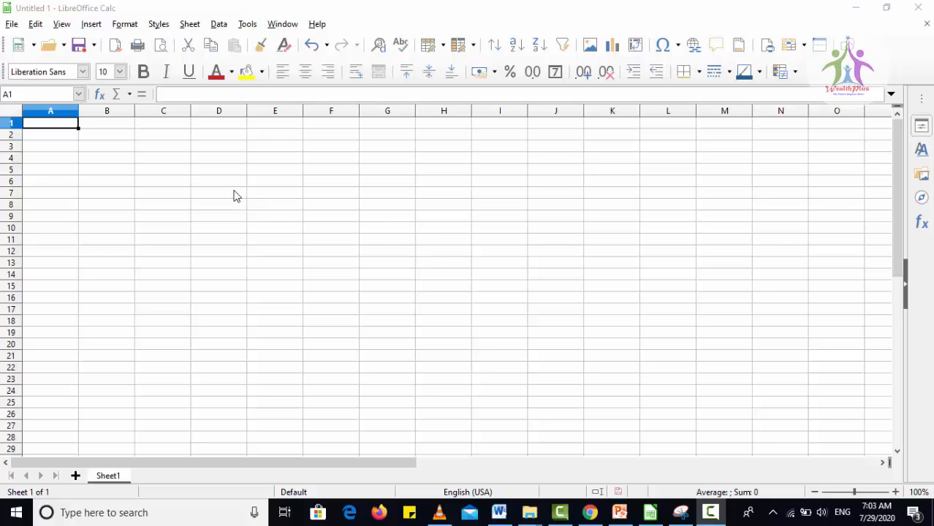
Select cells B5 and B12, followed by the entire columns A, B and D one at a time.
click(125, 170)
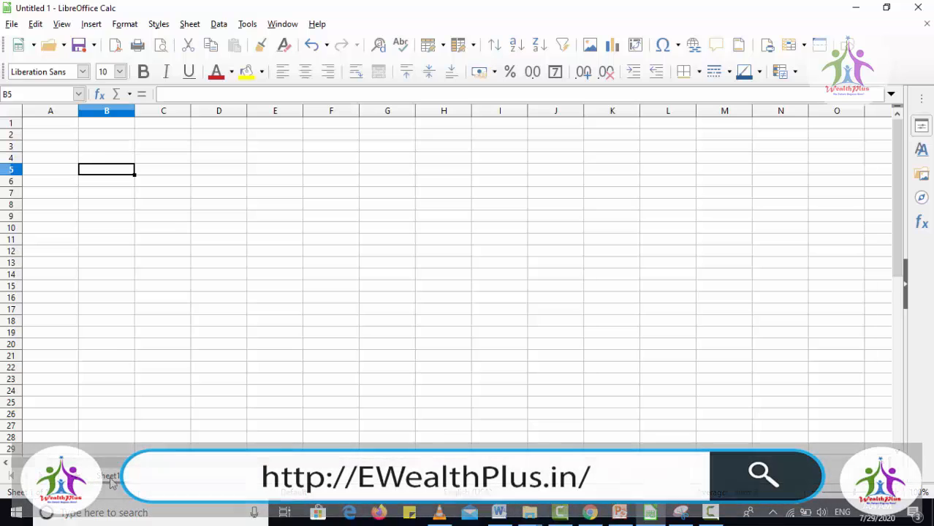
click(105, 252)
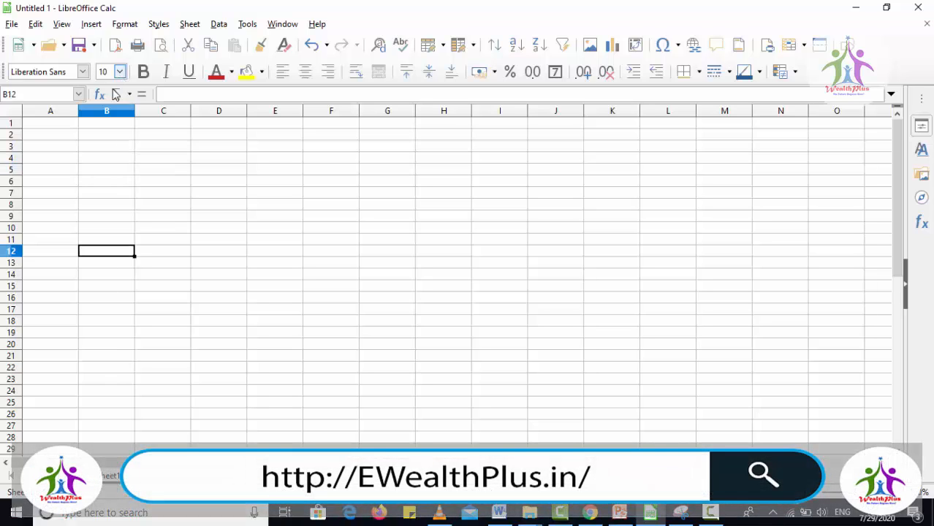
click(62, 116)
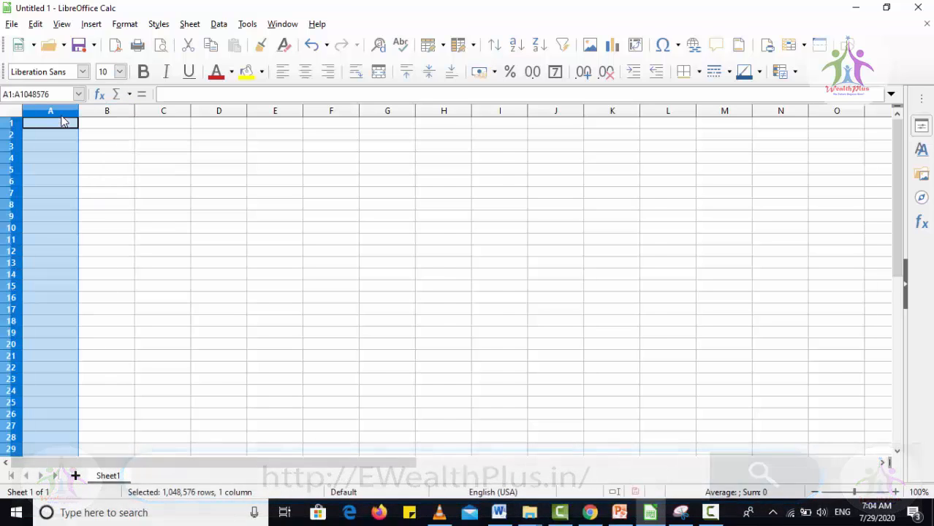
click(107, 116)
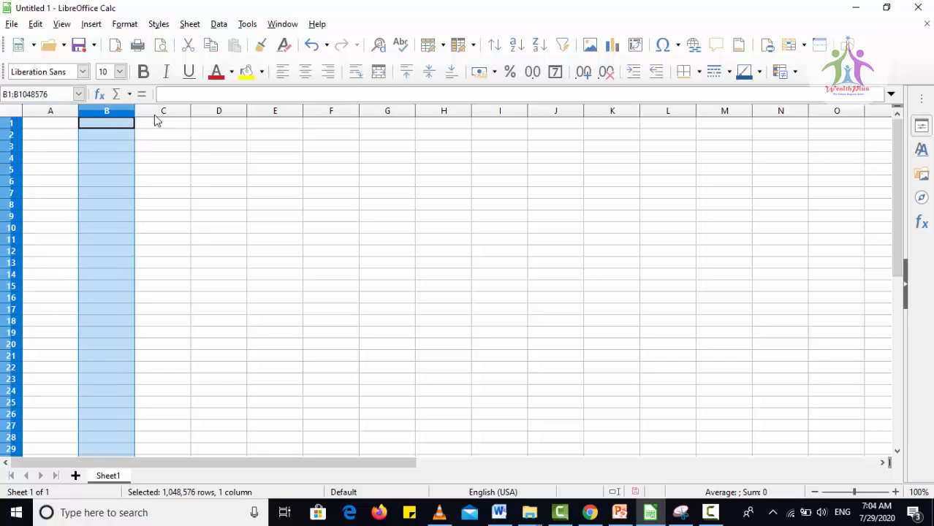
click(219, 114)
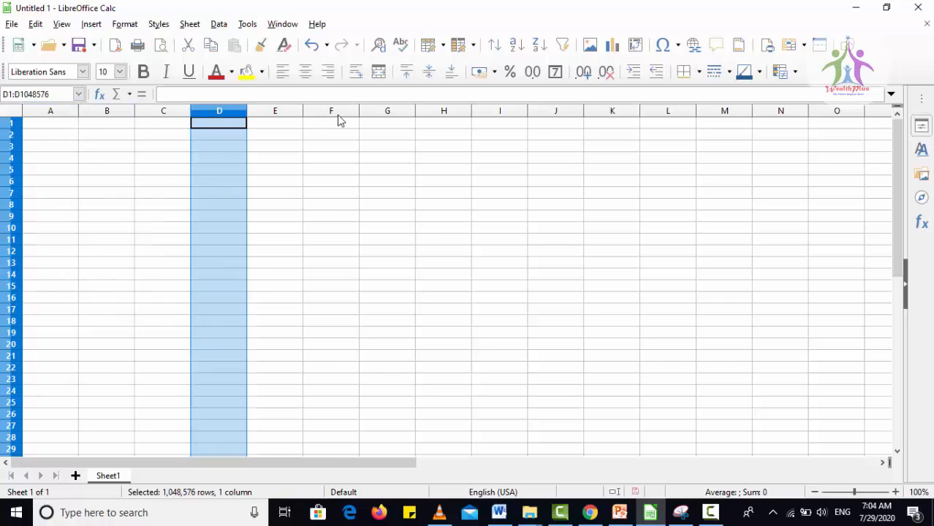
From cell A1, jump to the last column of row 1 and return to A1.
drag(343, 160, 265, 154)
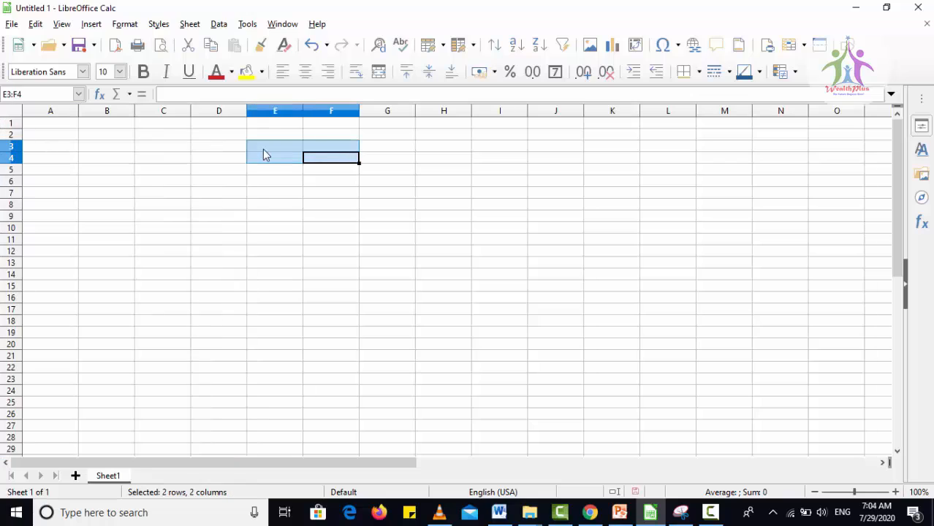
click(265, 152)
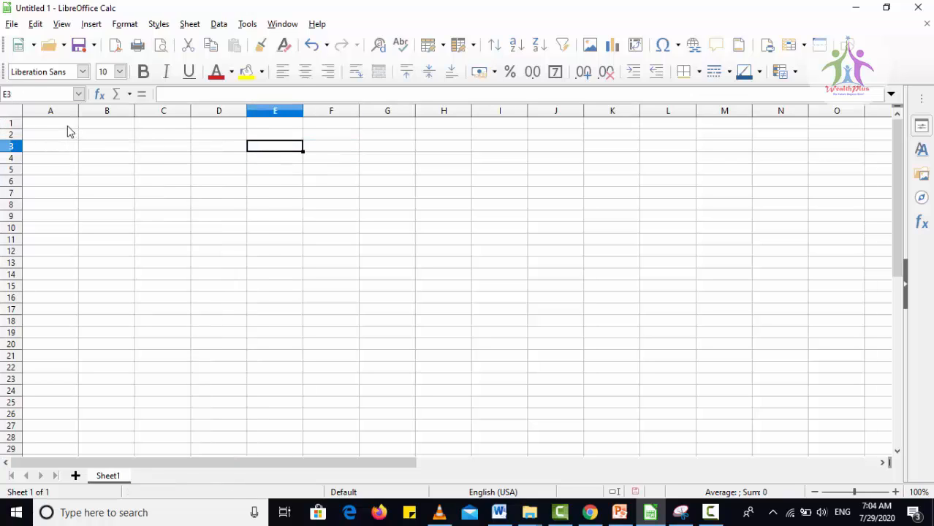
click(67, 126)
key(ctrl+Right)
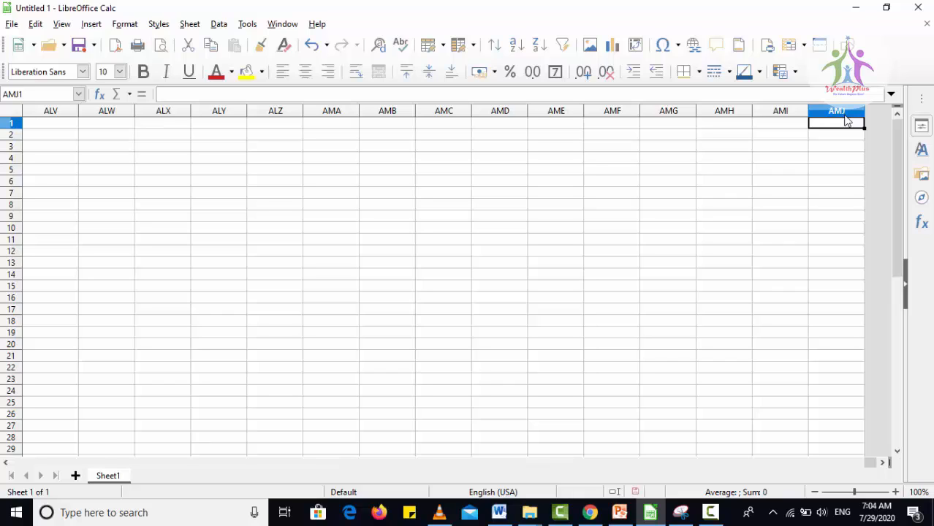
key(ctrl+Left)
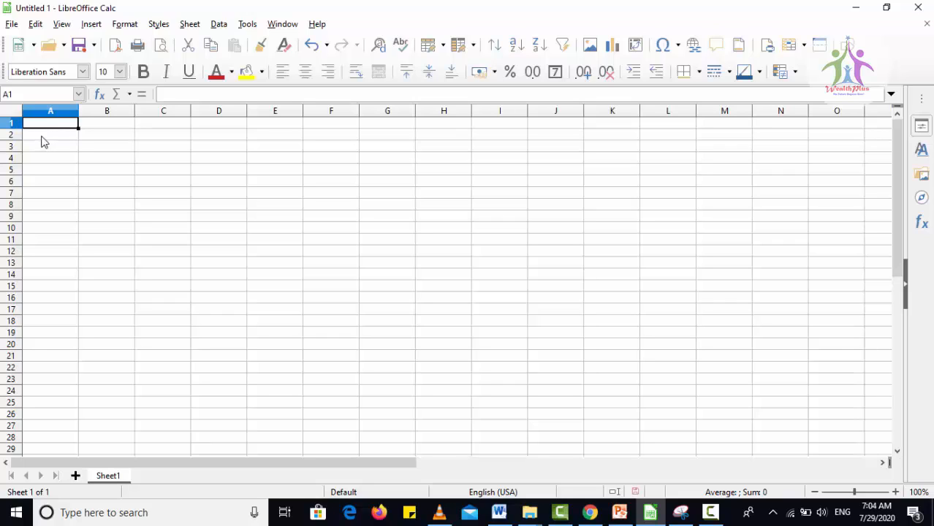
Select the entire columns B, C, D and E one after another, and end the selection on cell B3.
click(198, 148)
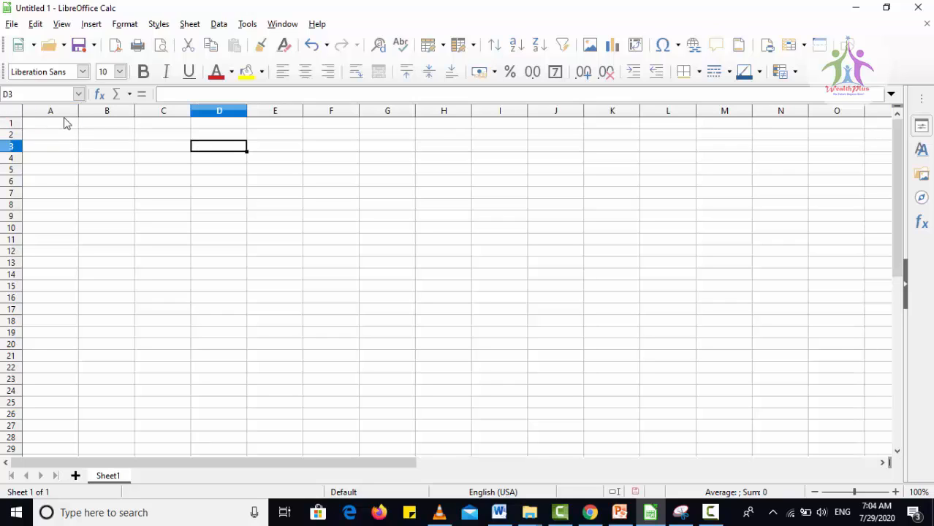
click(96, 116)
click(139, 115)
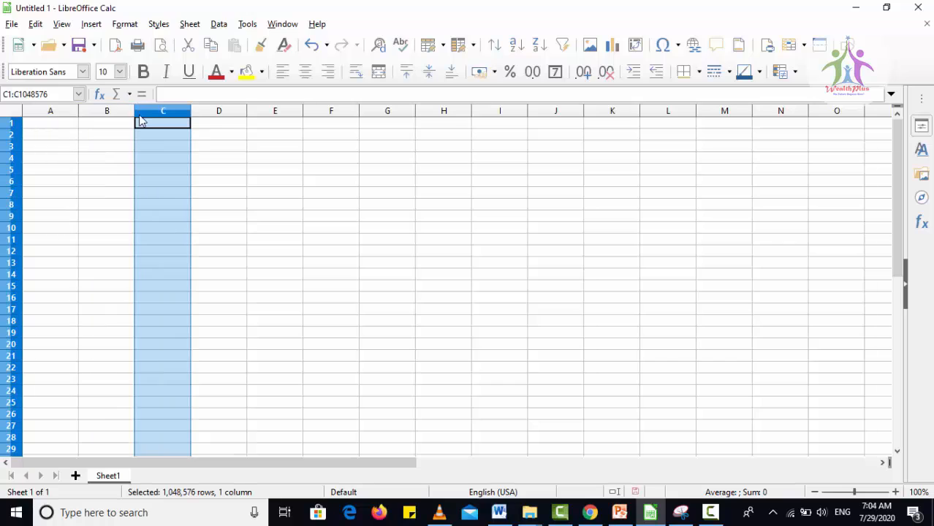
click(219, 116)
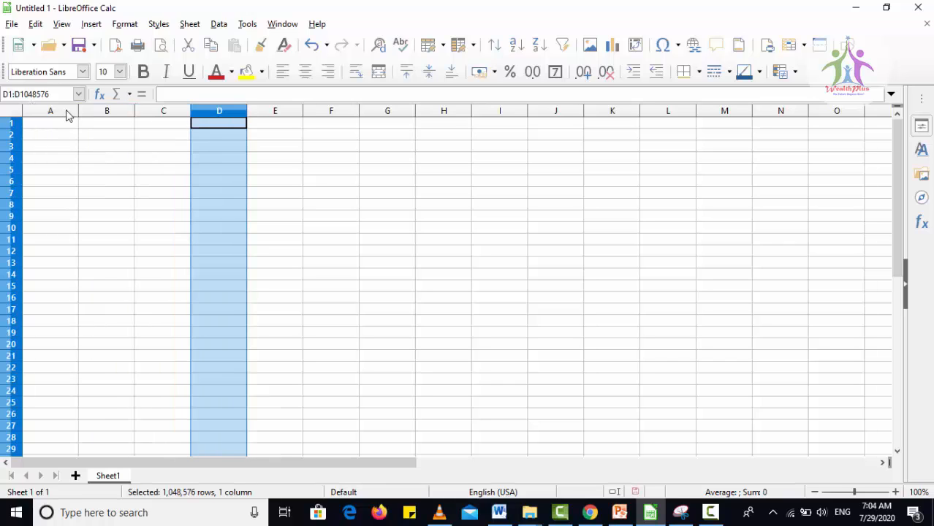
click(288, 117)
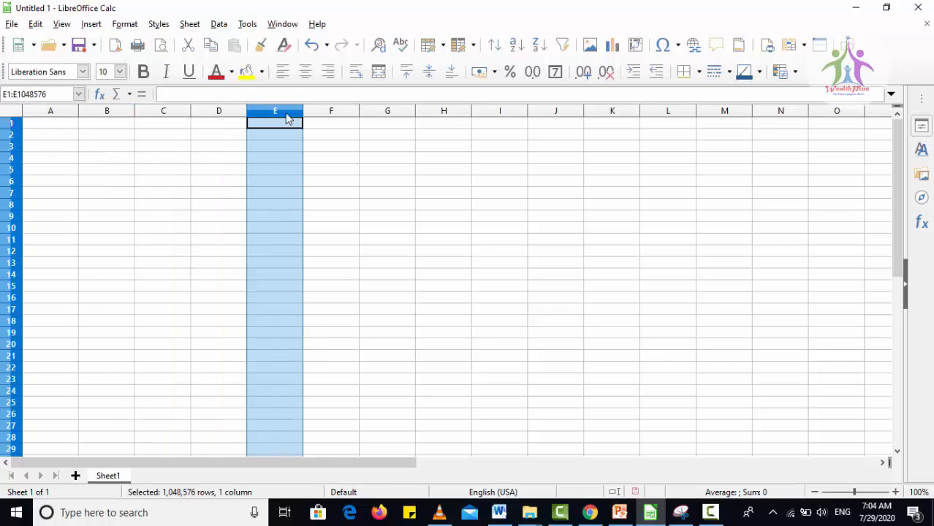
click(84, 149)
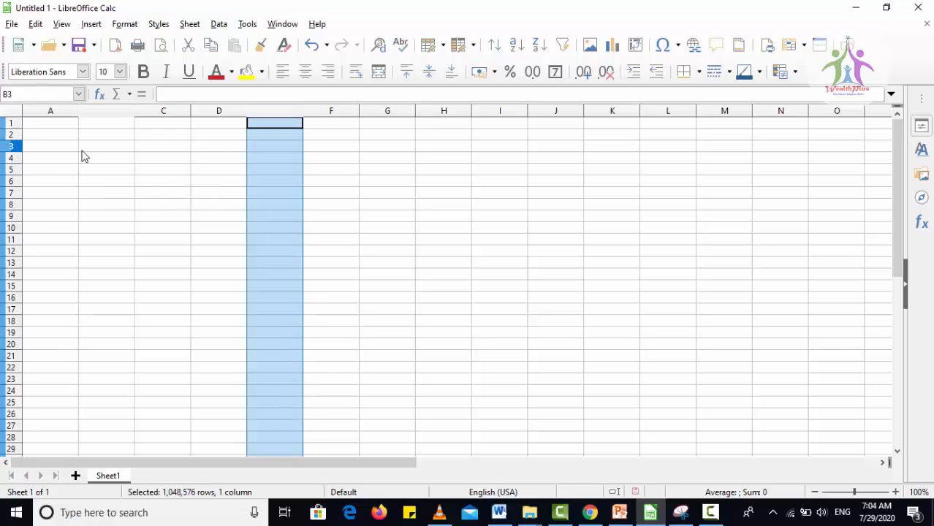
Select entire rows one after another, starting with row 1 and working down to row 11.
click(13, 125)
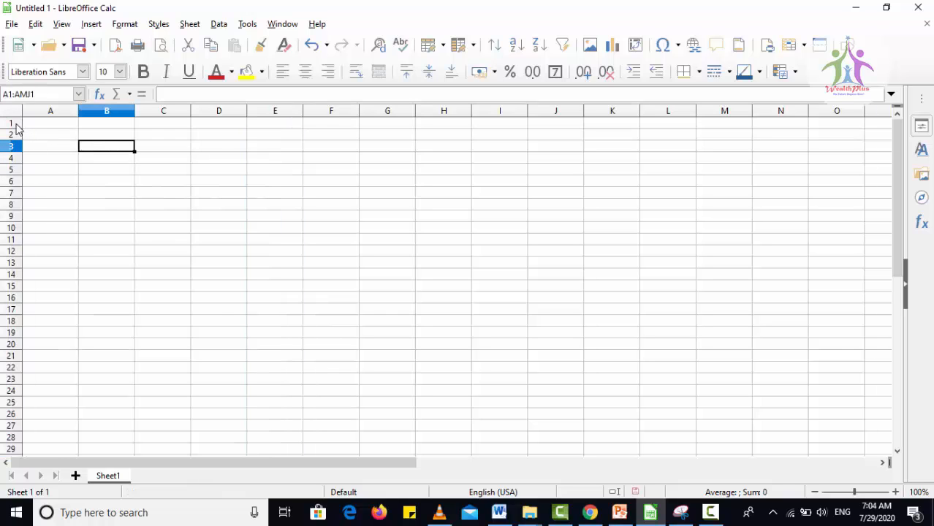
click(17, 137)
drag(15, 135, 16, 149)
click(15, 149)
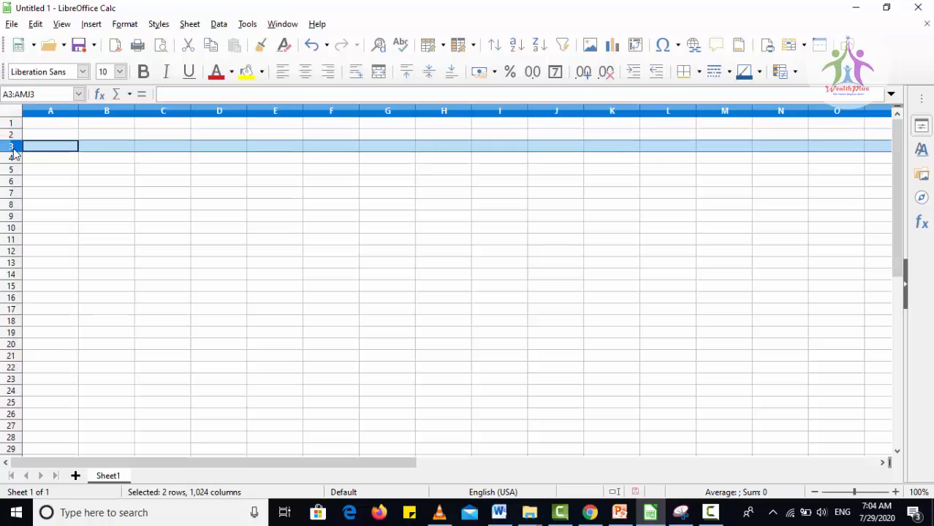
click(11, 160)
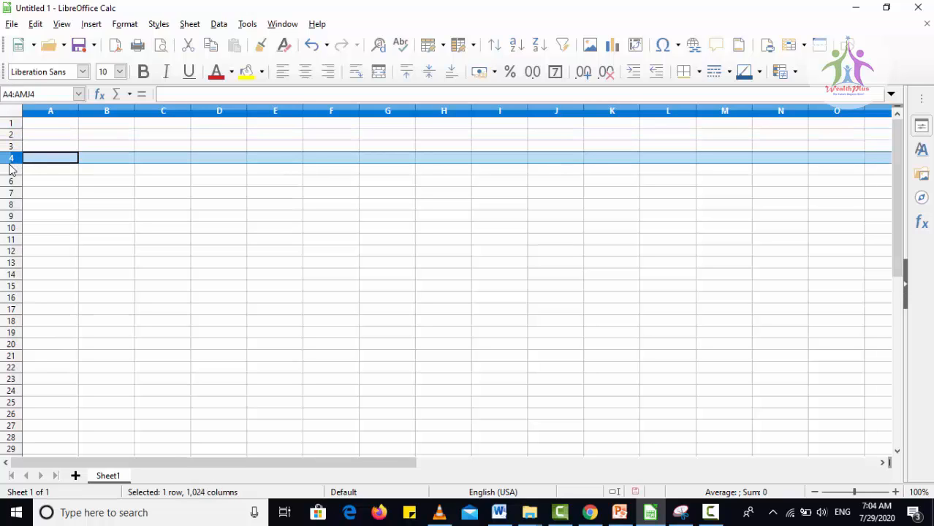
click(9, 205)
click(9, 217)
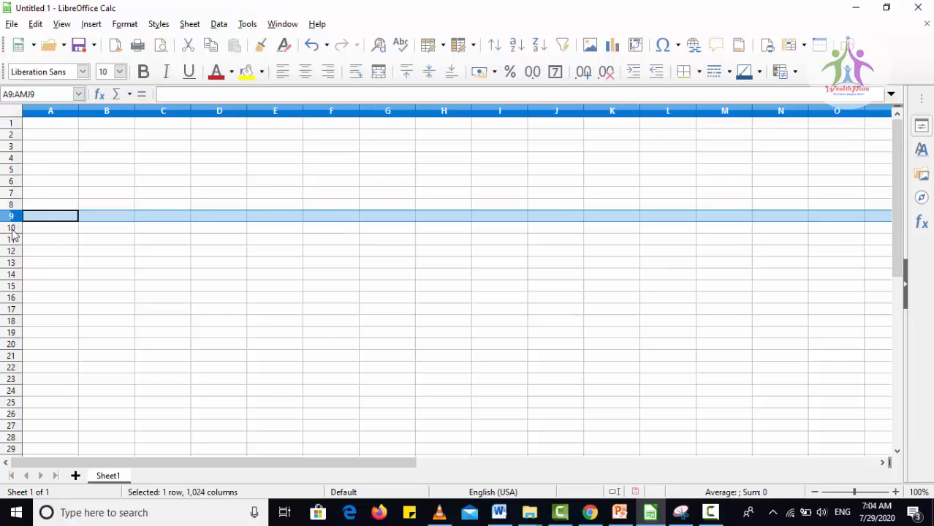
click(11, 229)
click(10, 241)
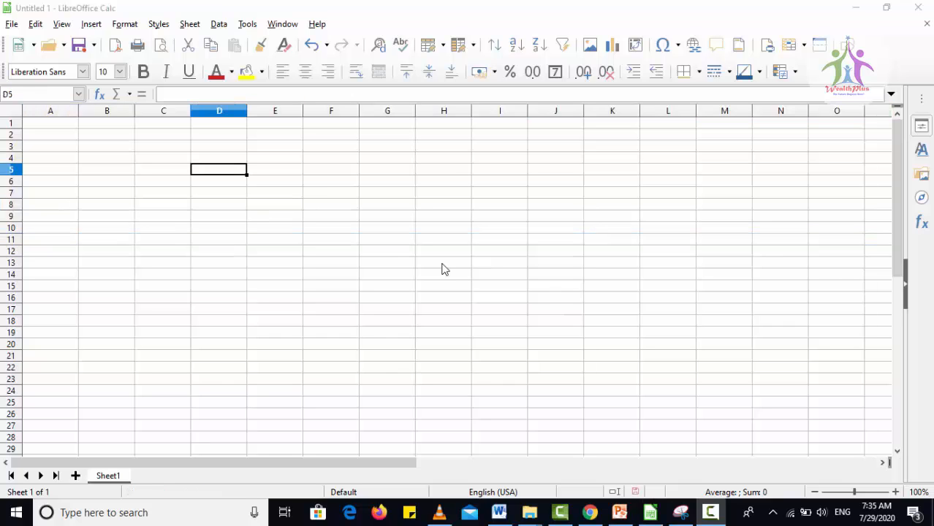
Select cells D5, F6 and G6 in turn and examine the active cell's address in the Name Box.
click(245, 163)
click(228, 174)
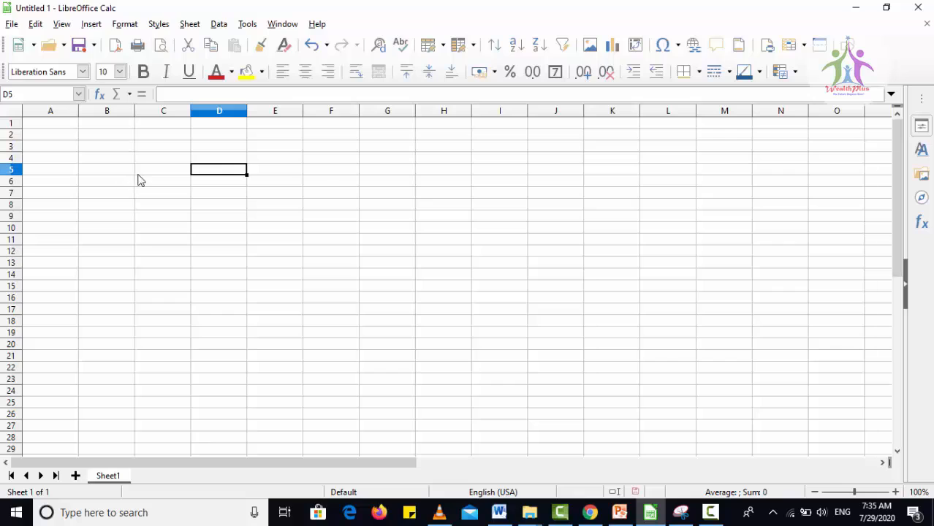
click(319, 183)
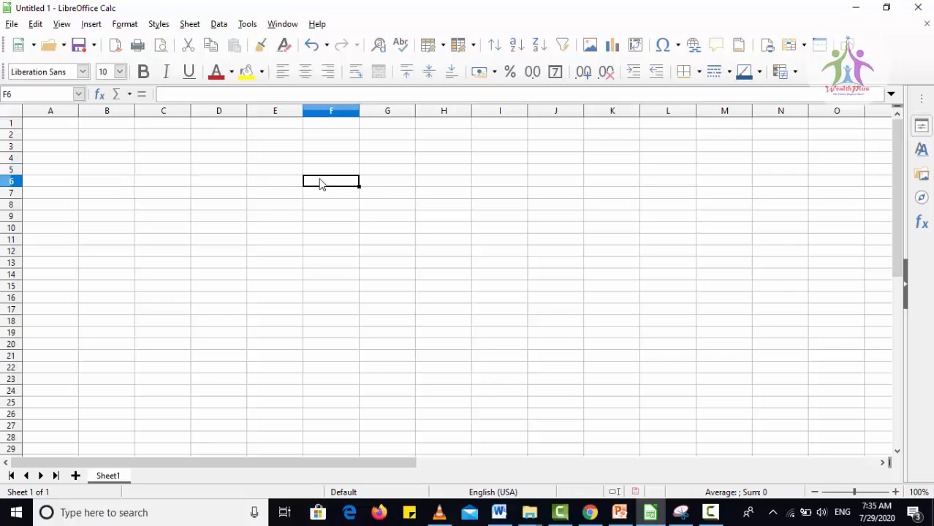
click(375, 183)
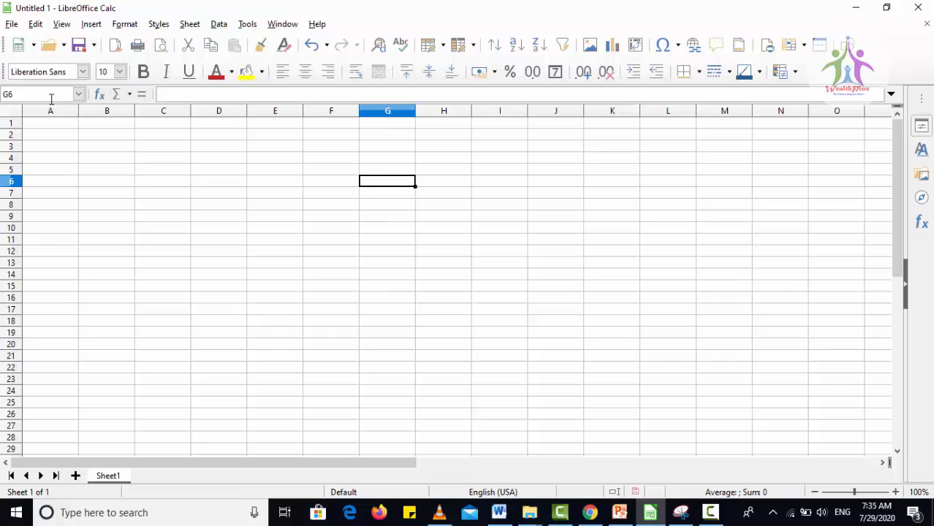
click(27, 95)
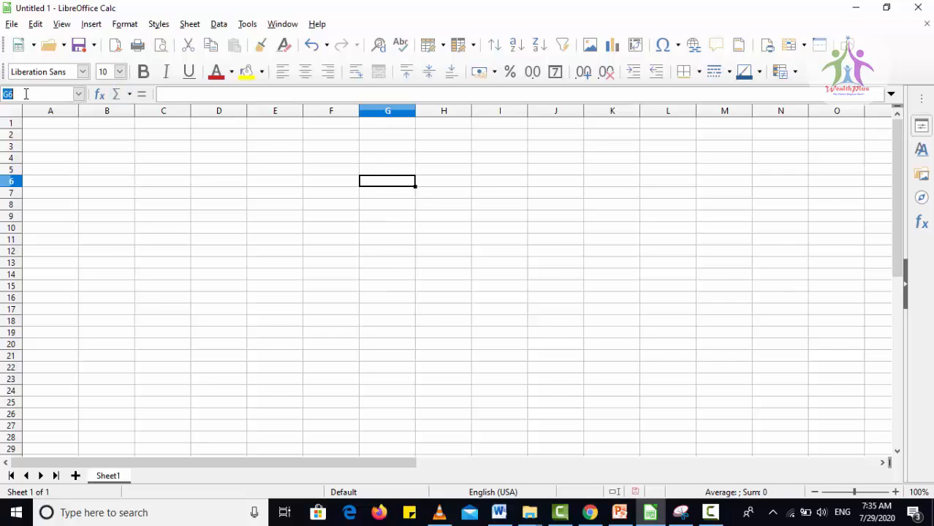
Make cells D6, I8, K7, F4 and E3 the active cell in turn.
click(210, 182)
click(523, 209)
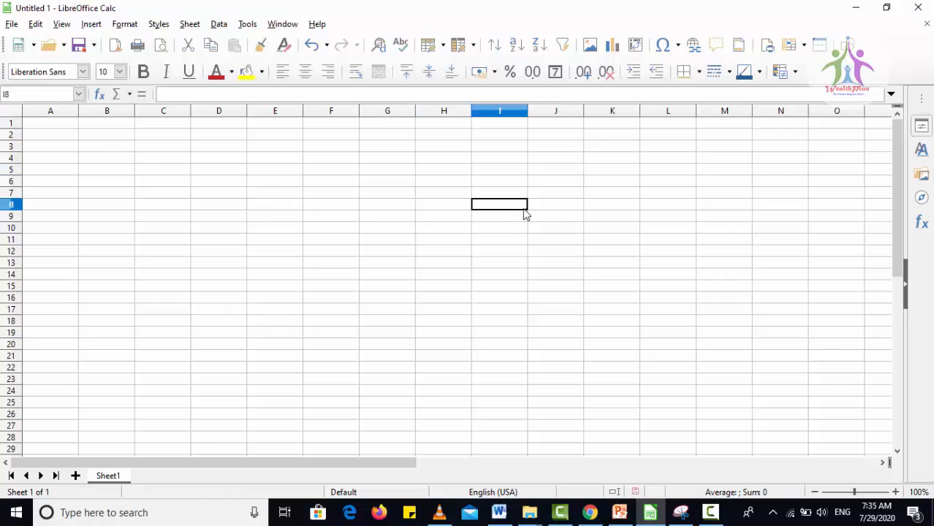
click(636, 196)
click(349, 156)
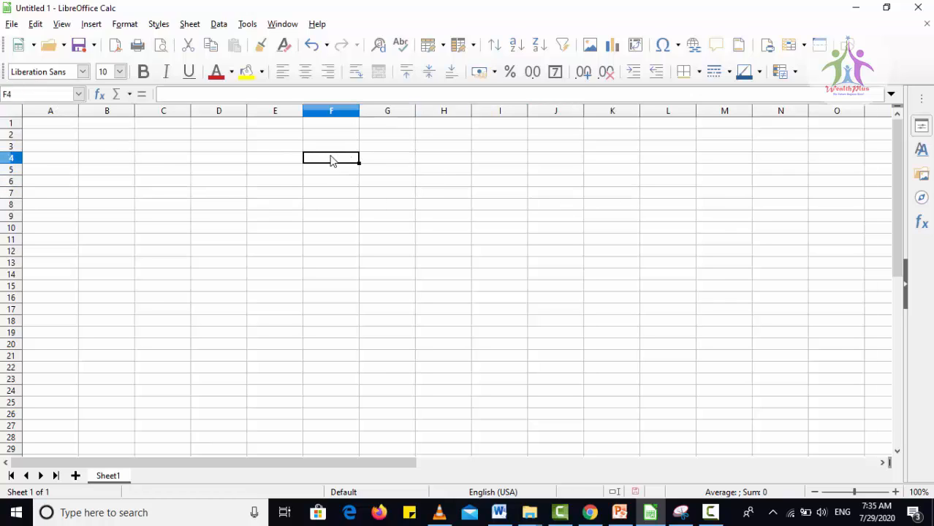
click(268, 149)
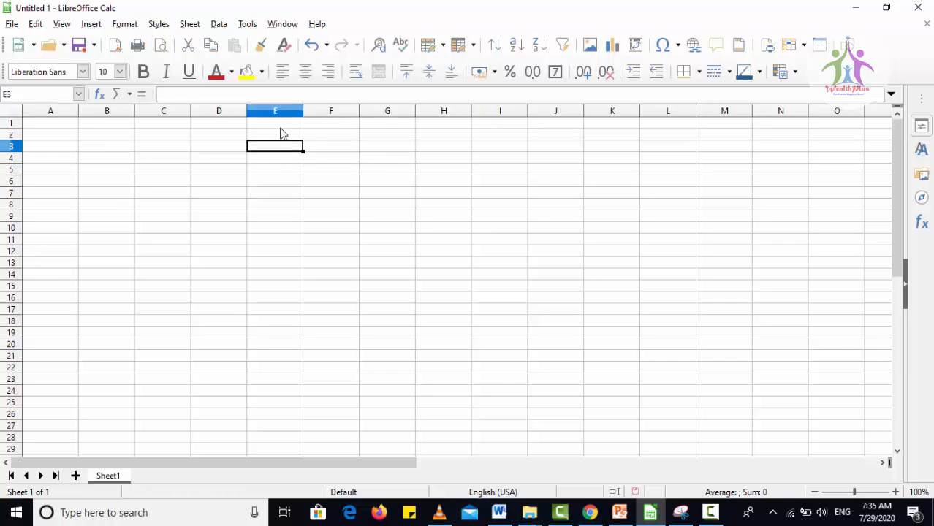
Select the range E1:E6 starting from E1 and examine its range address in the Name Box.
click(279, 125)
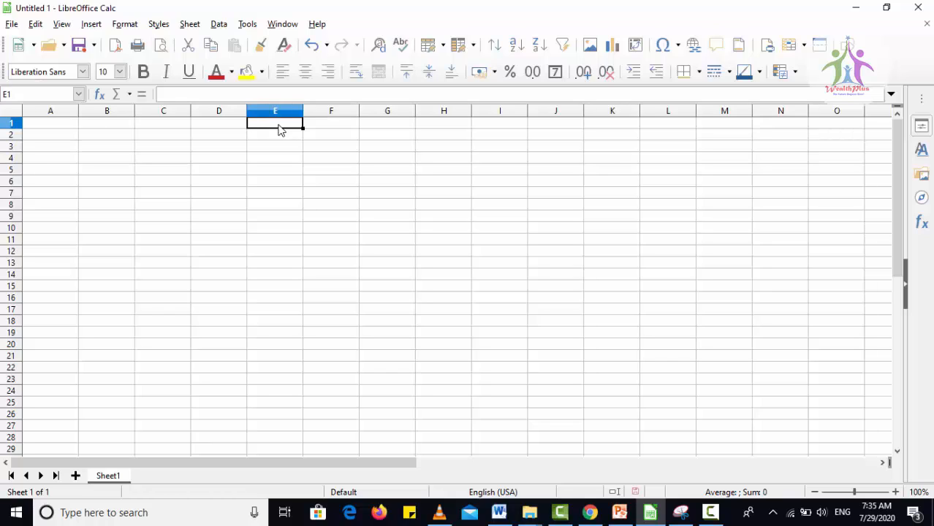
key(shift+Down)
key(shift+Down)
key(shift+Down)
key(shift+Down)
key(shift+Down)
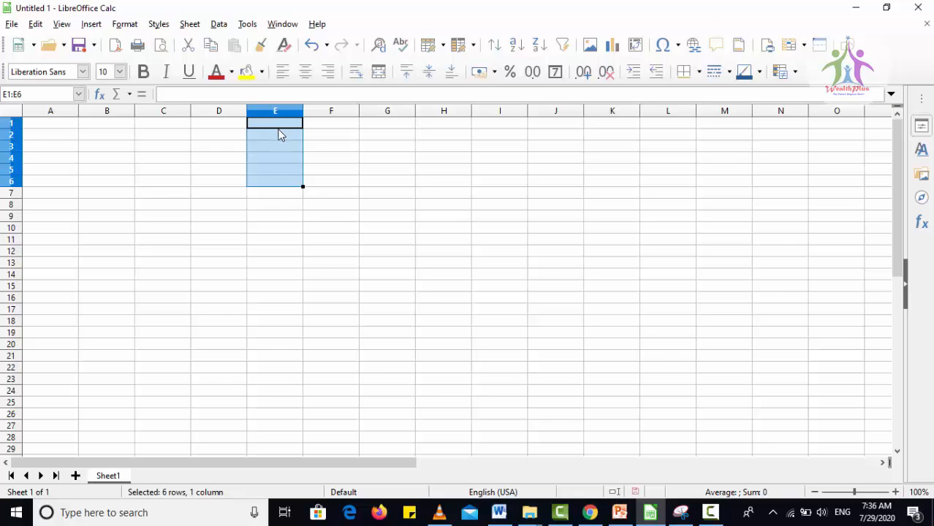
click(11, 94)
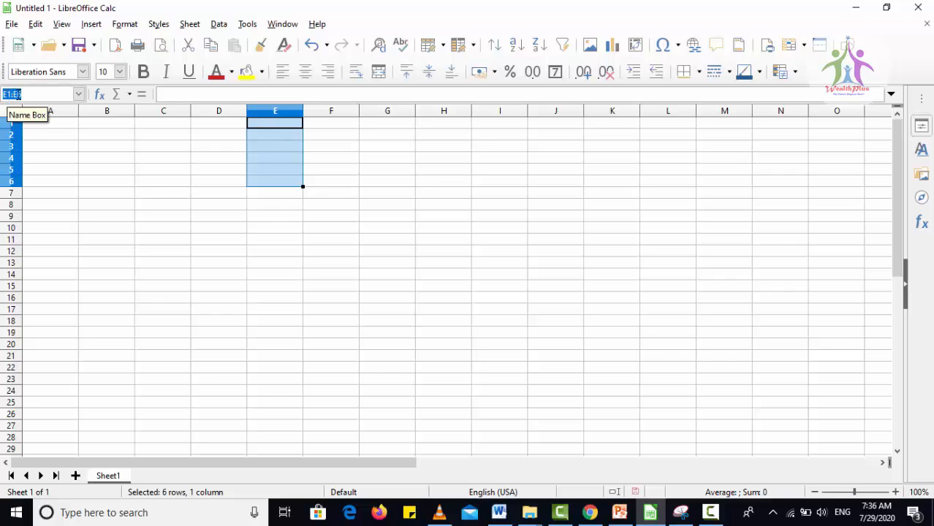
click(24, 93)
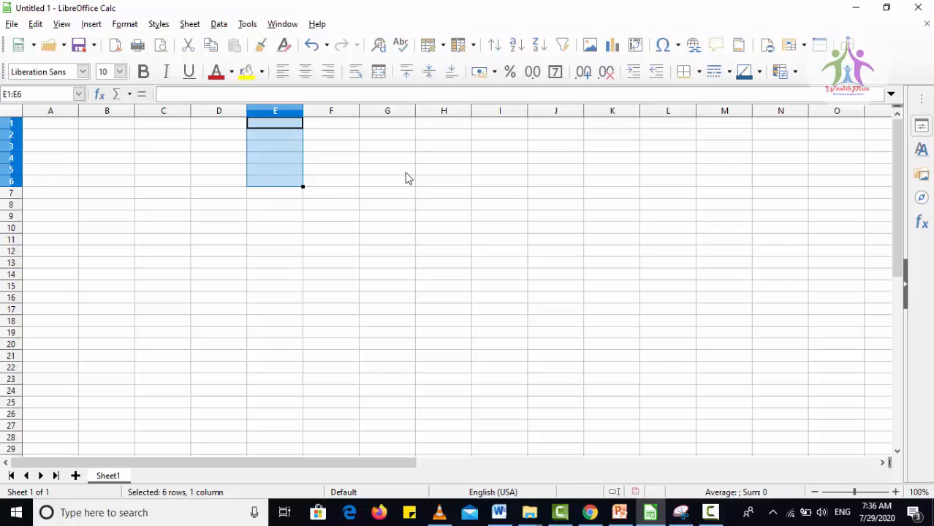
Select cell I6, make C8 the active cell, and move the cell cursor from there up and across to A2.
click(473, 184)
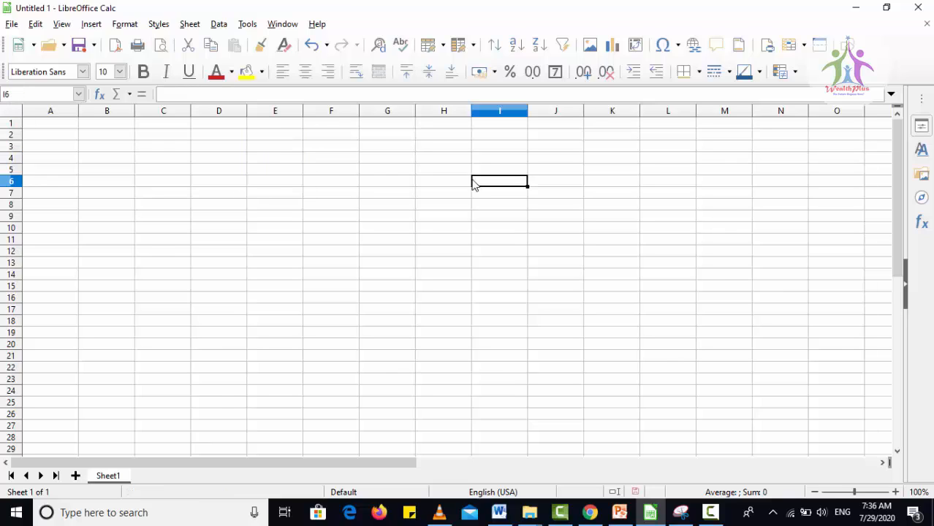
click(146, 207)
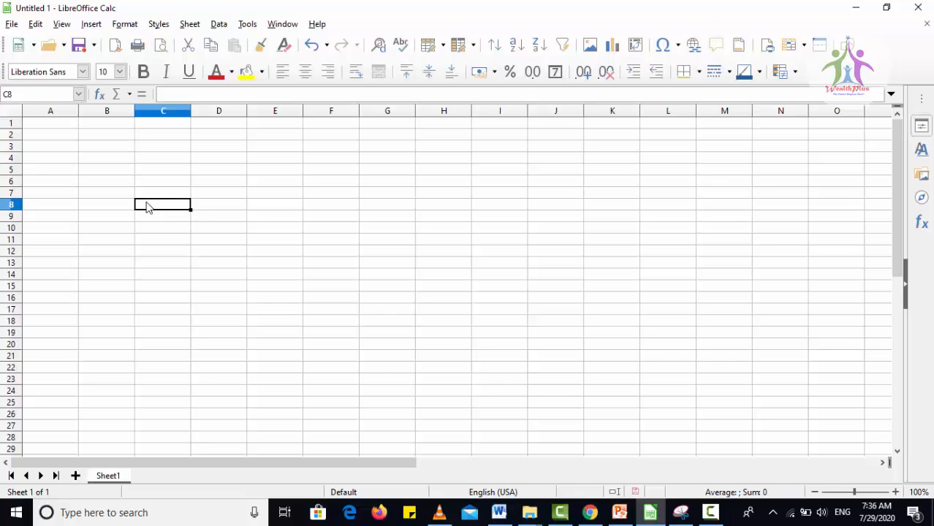
key(Up)
key(Up)
key(Up)
key(Up)
key(Up)
key(Up)
key(Up)
key(Left)
key(Left)
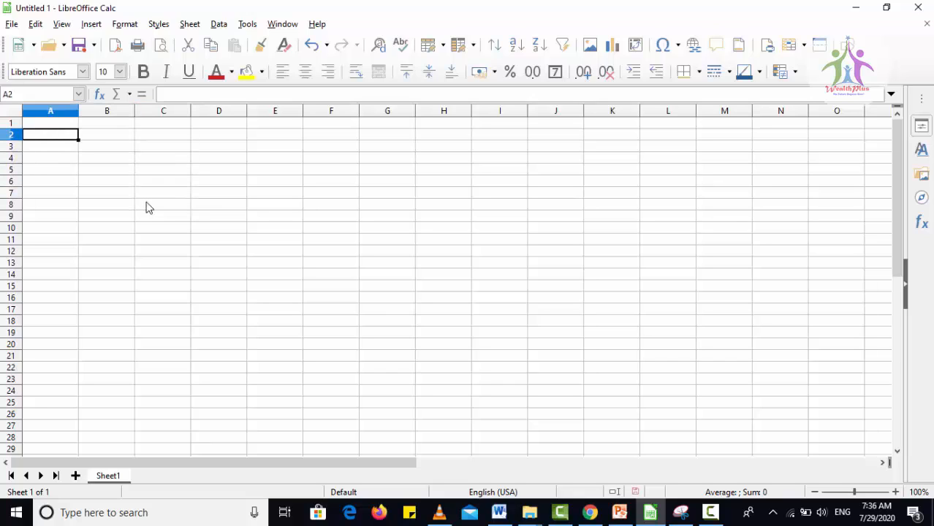
Move the cell cursor one cell at a time around columns A to C near row 2, finishing on C2.
key(Right)
key(Right)
key(Down)
key(Down)
key(Left)
key(Up)
key(Left)
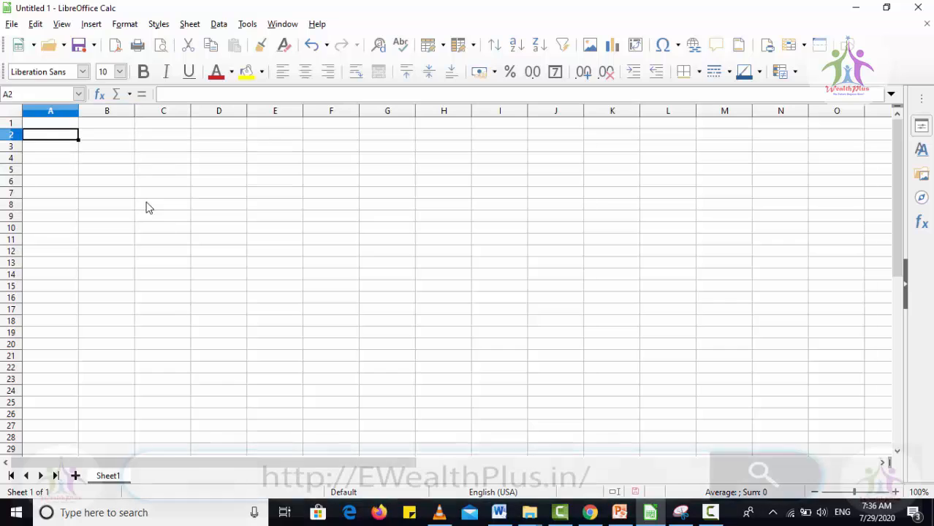
key(Right)
key(Right)
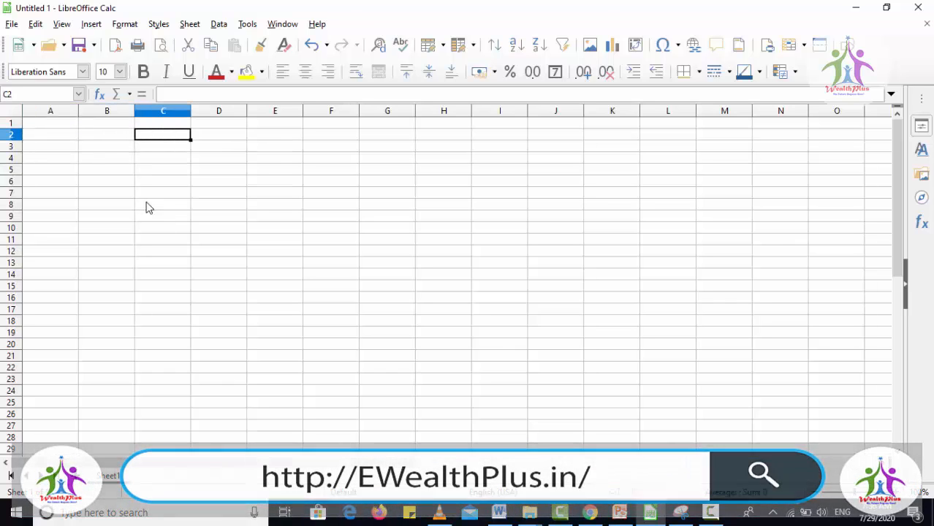
Enter NAME in cell C2, reopen the cell for editing and leave its text as it is.
text(NAME)
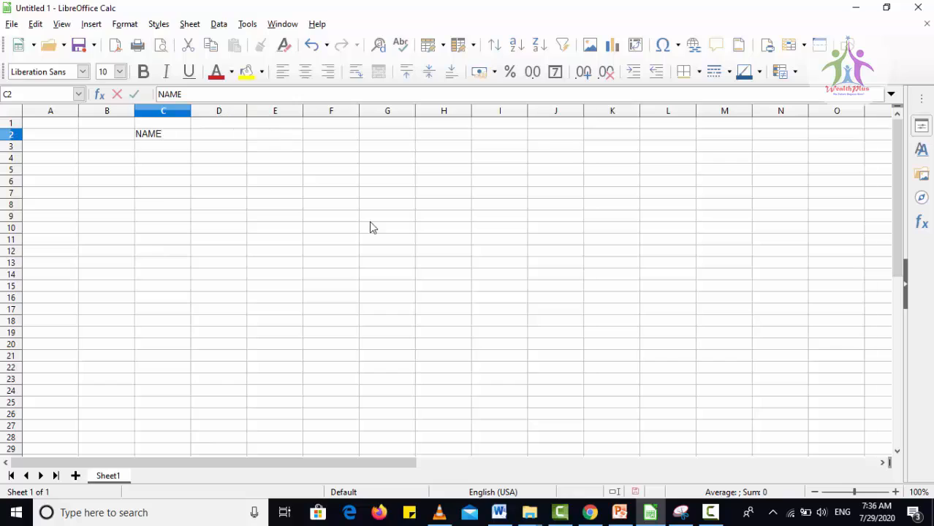
key(Return)
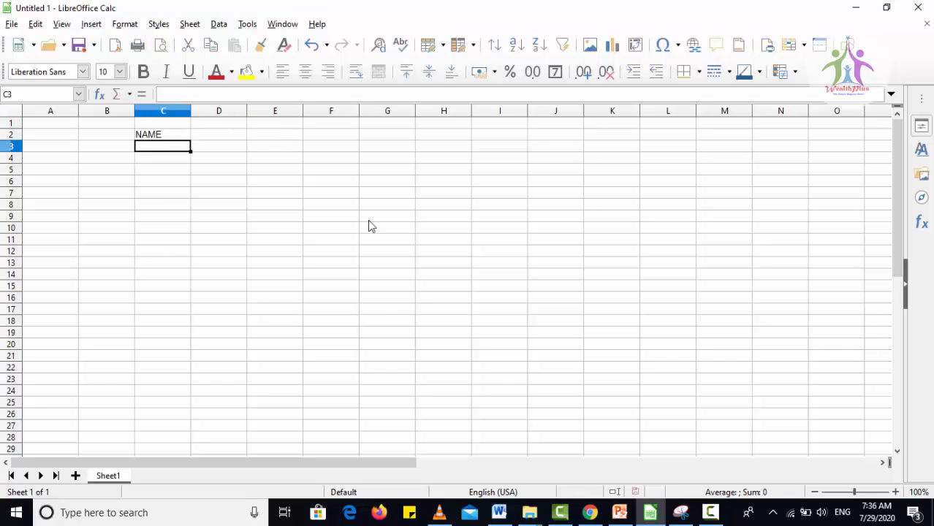
click(178, 136)
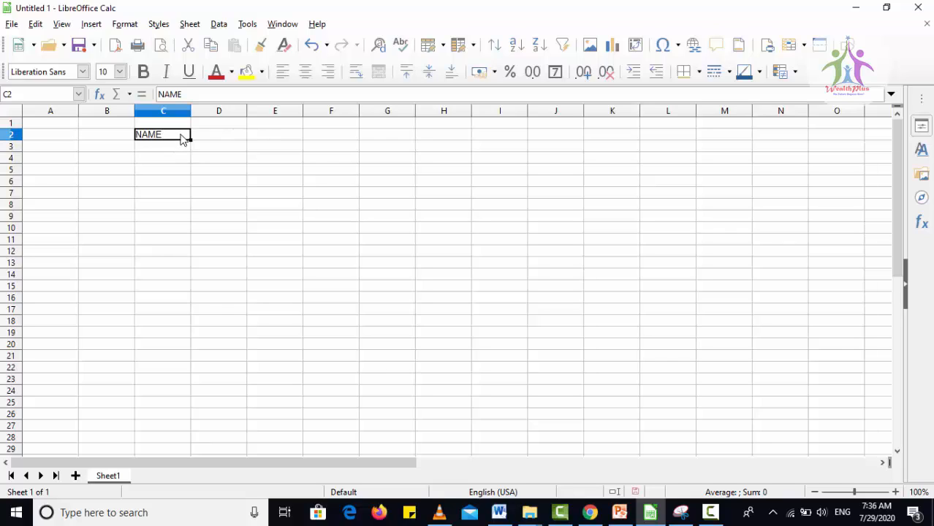
double_click(183, 140)
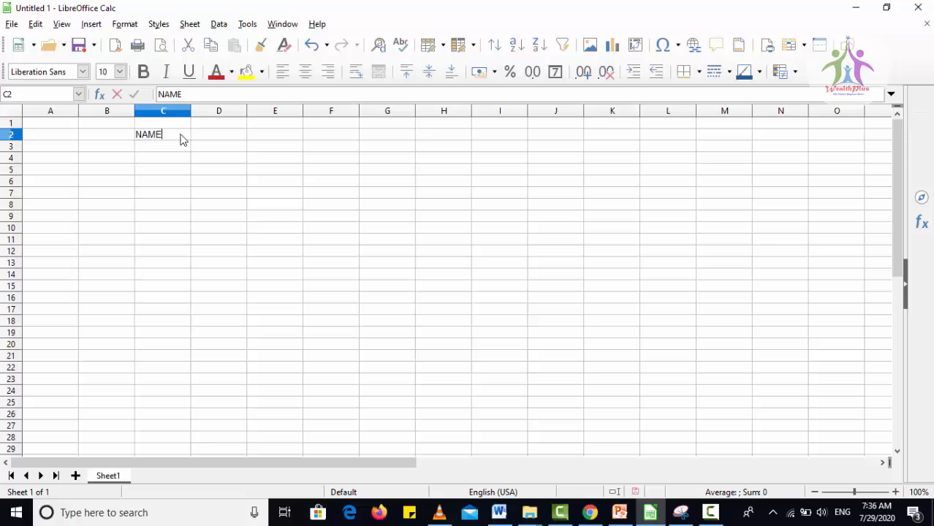
key(Return)
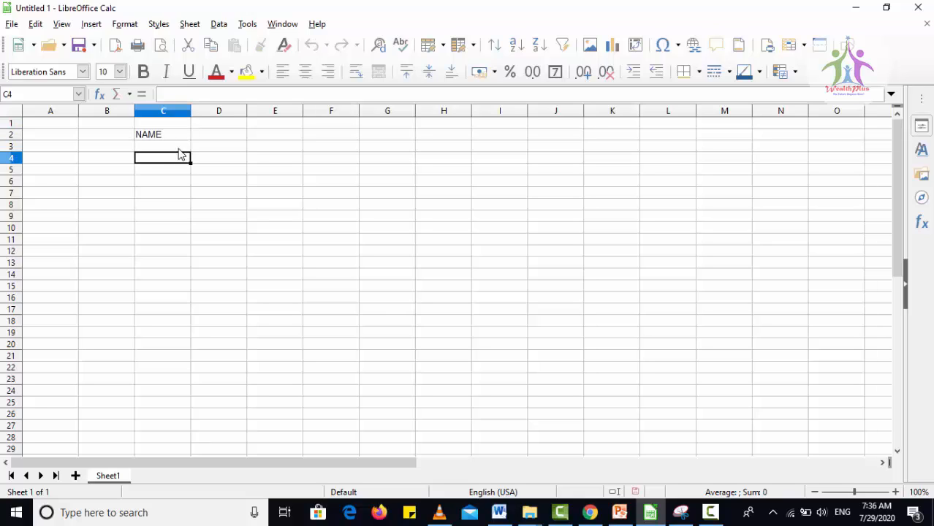
Start overwriting the text in cell C2 with MY and cancel the entry.
key(Up)
key(Up)
click(167, 139)
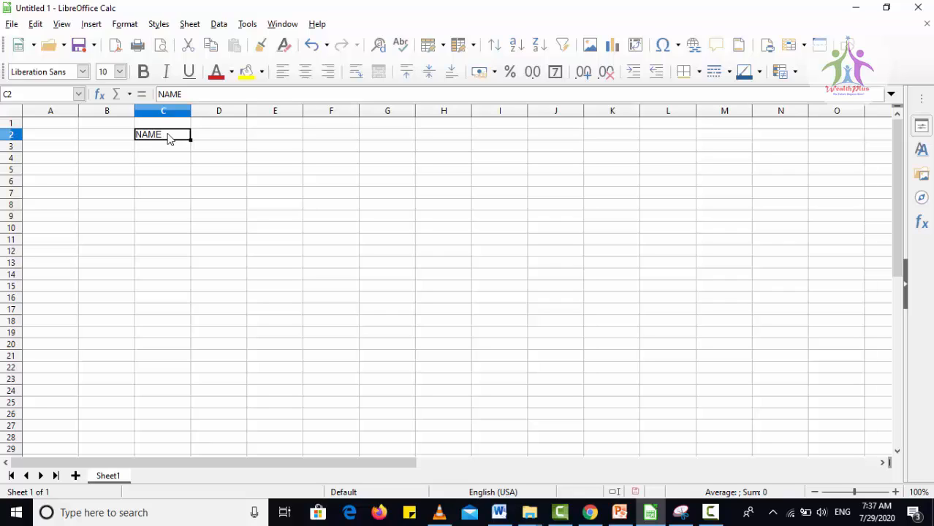
text(MY)
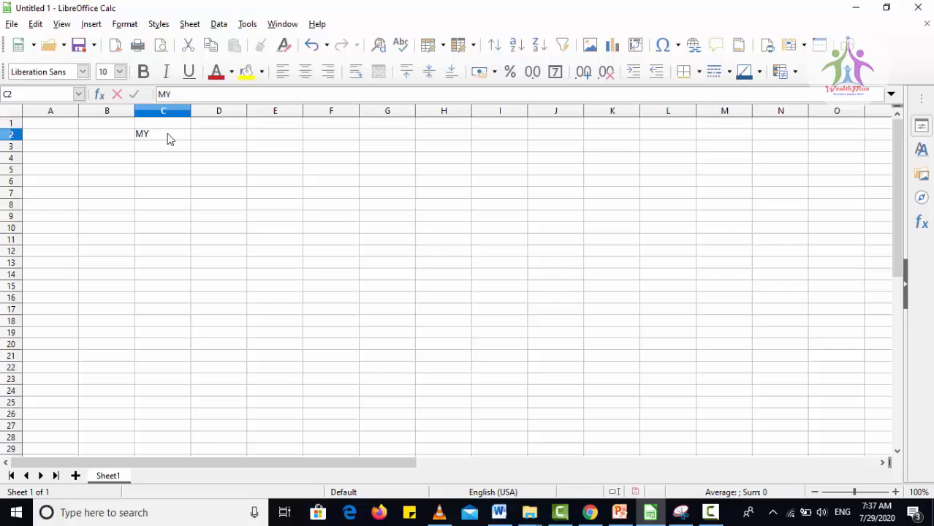
key(Escape)
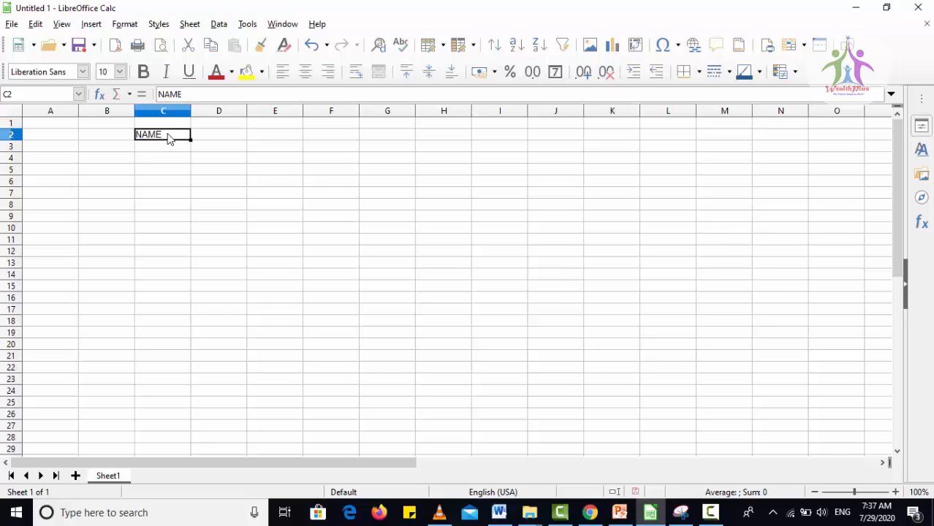
click(175, 171)
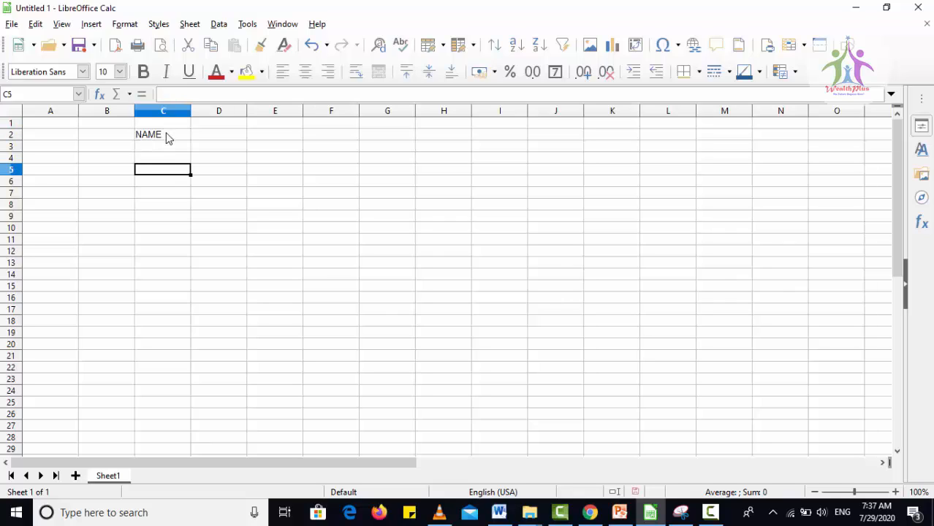
Edit the existing text inside cell C2 so that it reads NAME OF STUDENTS.
click(167, 139)
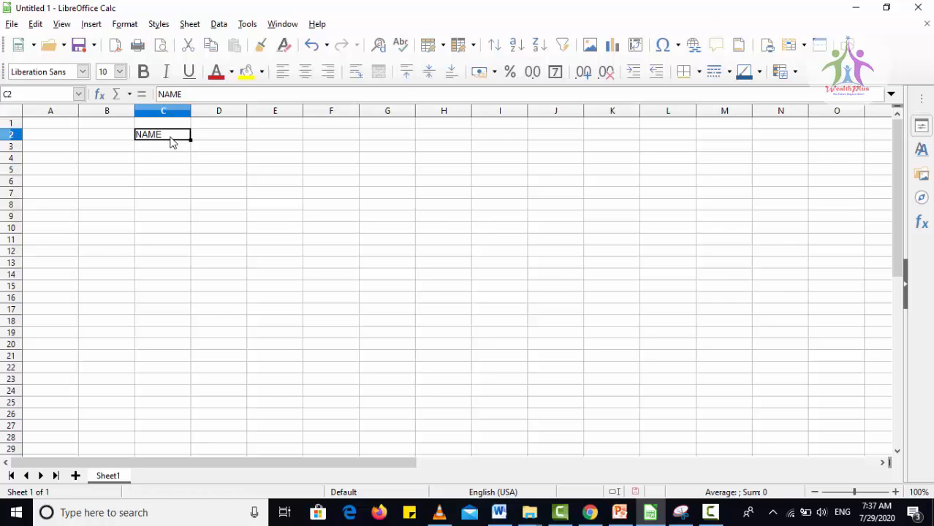
double_click(170, 142)
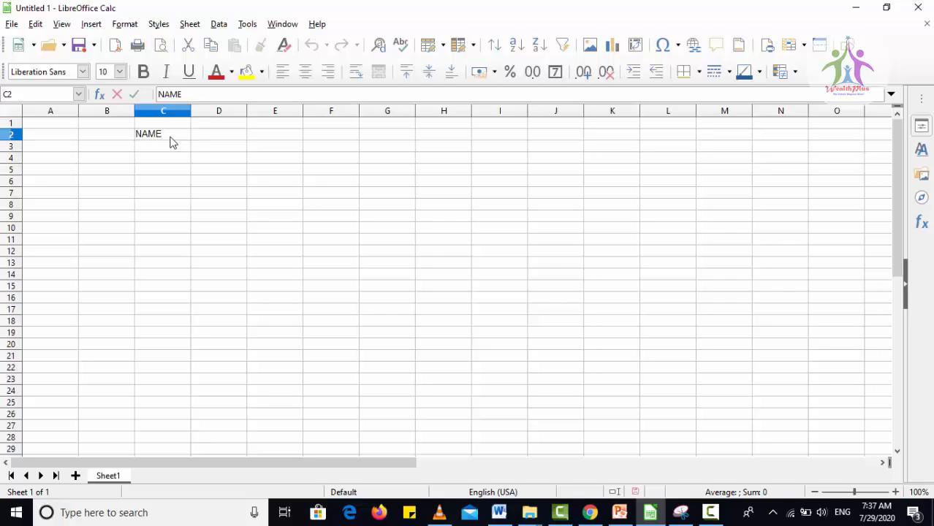
text(OF STUDENTS)
key(Return)
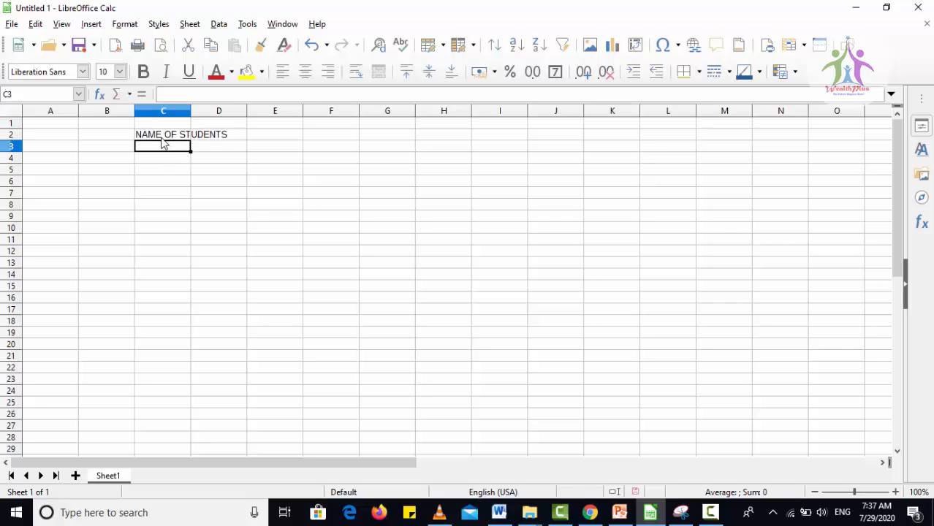
Edit cell C2 in place, erase OF STUDENTS character by character and leave only NAME.
click(161, 137)
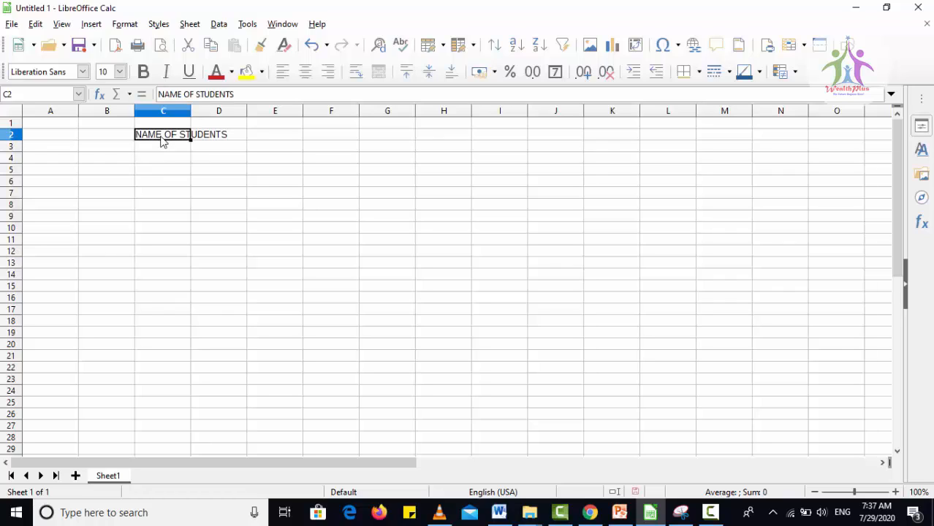
key(F2)
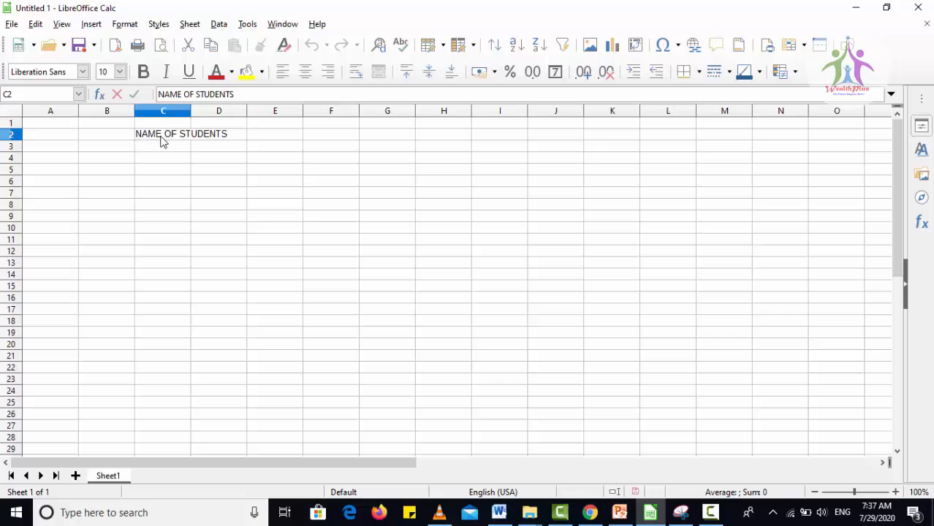
key(BackSpace)
key(BackSpace)
key(BackSpace)
key(BackSpace)
key(BackSpace)
click(232, 134)
key(BackSpace)
key(BackSpace)
key(BackSpace)
key(BackSpace)
key(BackSpace)
key(BackSpace)
key(BackSpace)
key(BackSpace)
key(BackSpace)
key(BackSpace)
key(BackSpace)
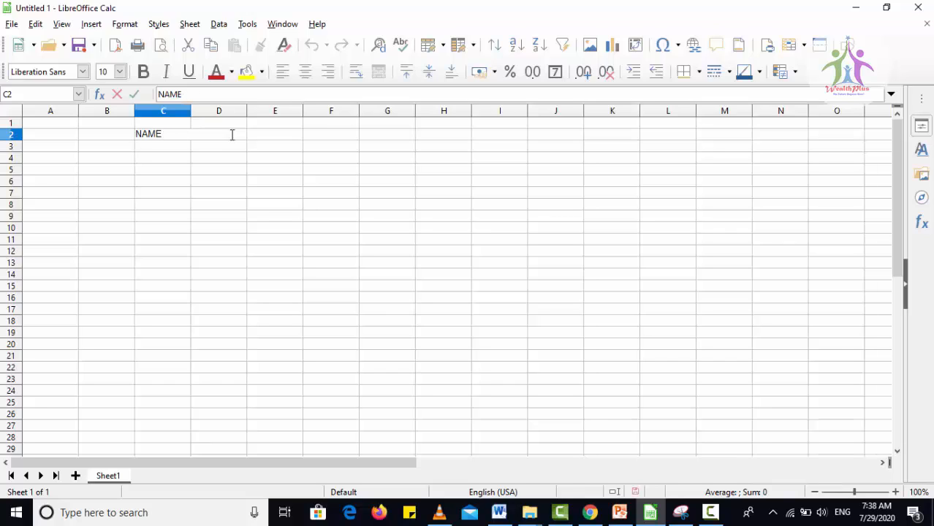
click(194, 160)
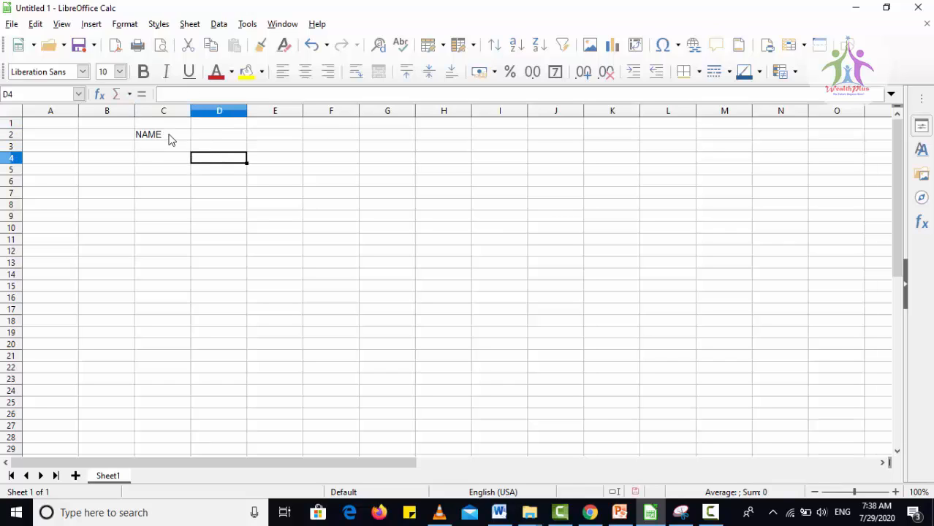
Append OF STUDENTS to the text of cell C2 through the Input line.
click(171, 137)
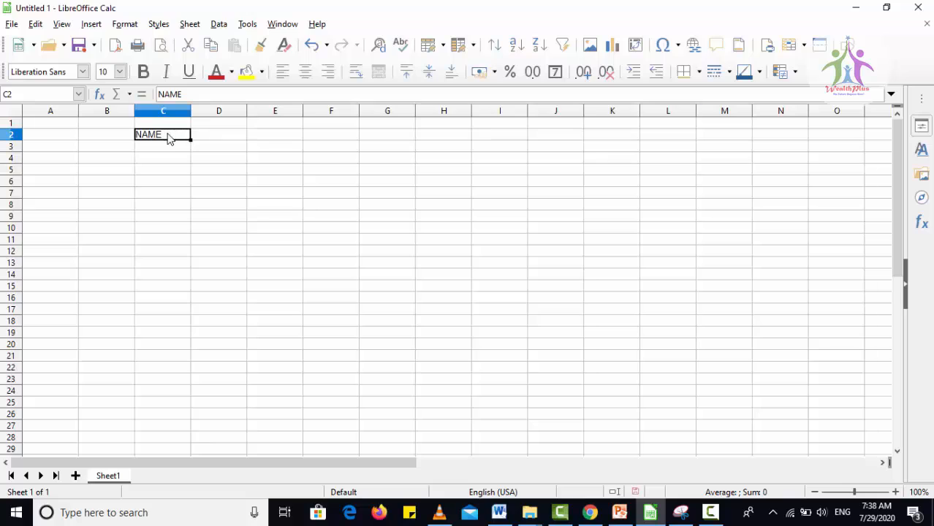
click(194, 97)
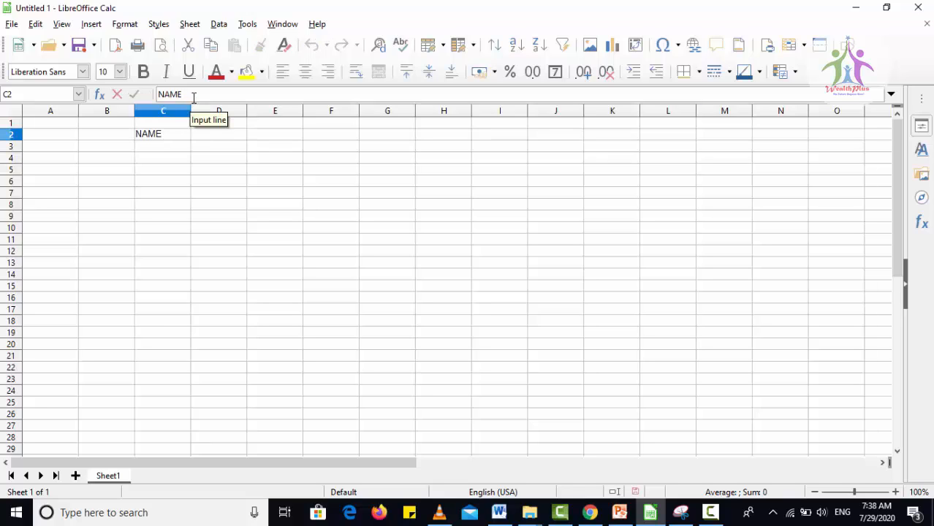
text(OF STUDENTS)
key(Return)
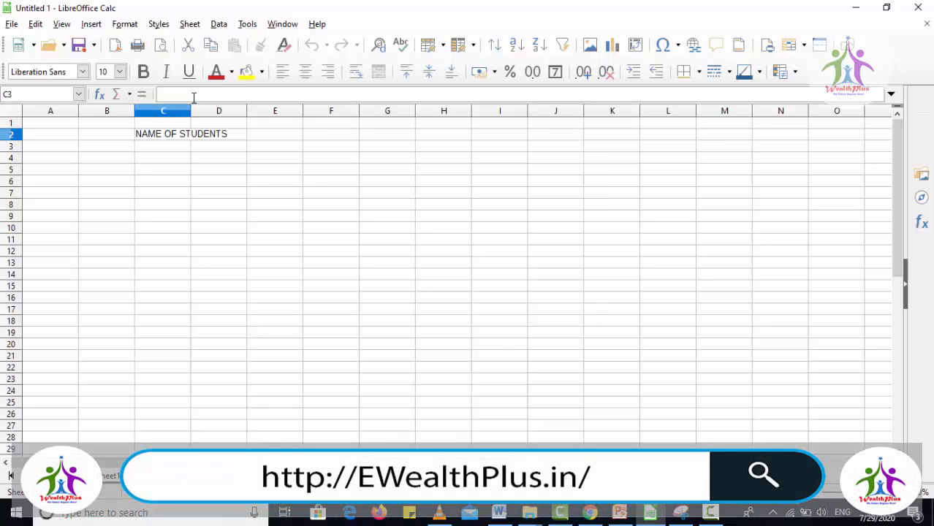
Select the words OF STUDENTS inside cell C2 and delete them in one go, keeping NAME.
double_click(159, 139)
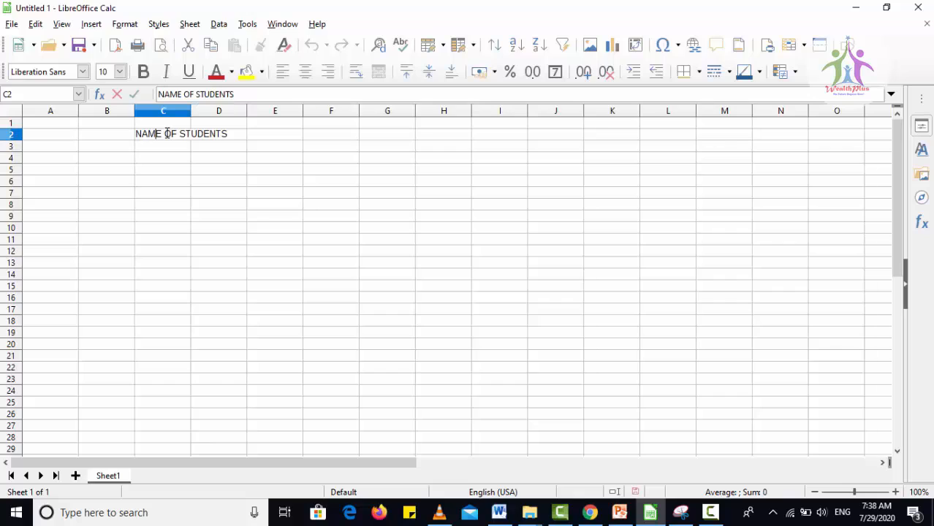
drag(167, 134, 279, 134)
key(BackSpace)
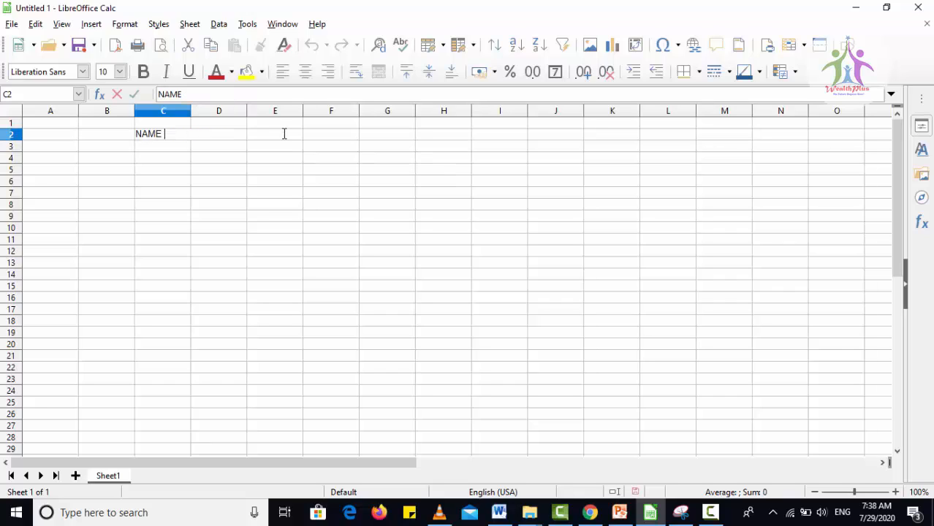
click(243, 169)
click(169, 138)
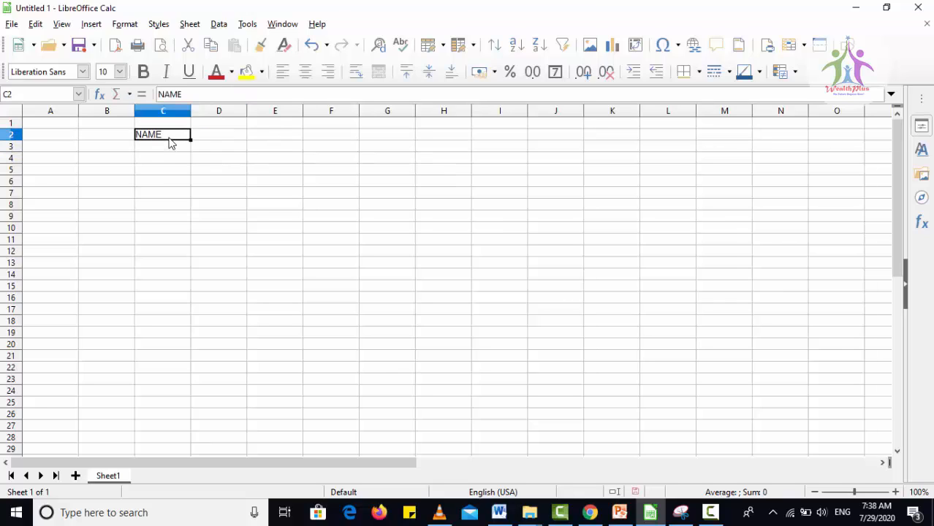
Enter the heading ROLLNO in cell D2 beside NAME.
click(223, 141)
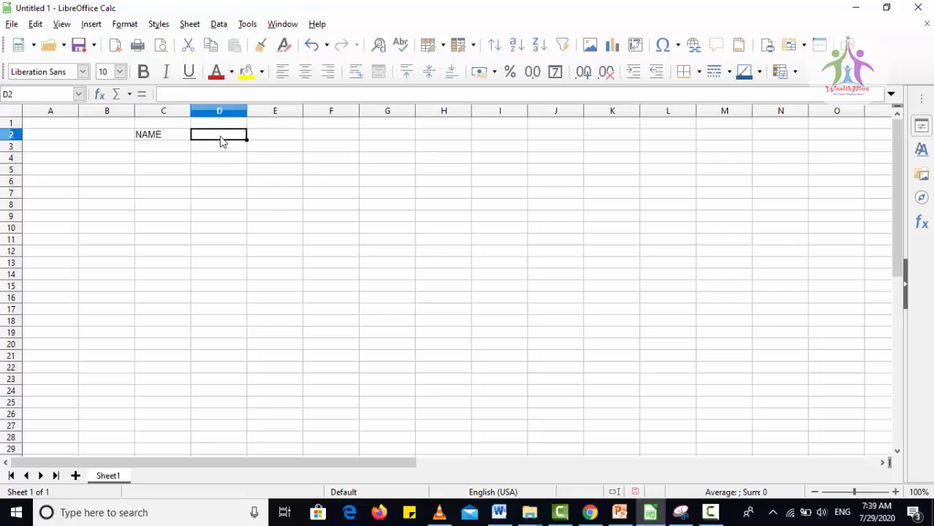
text(ROLLNO)
key(Tab)
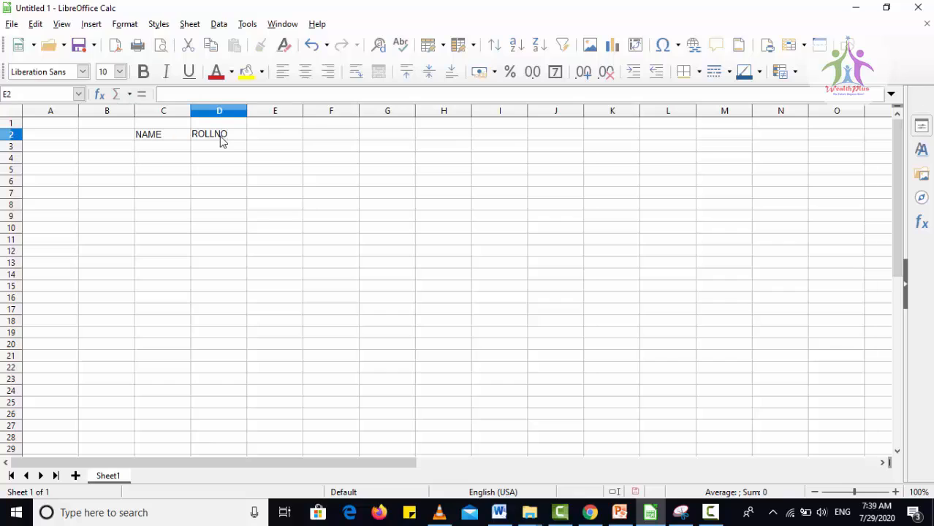
text(MARKS)
key(BackSpace)
key(BackSpace)
key(BackSpace)
key(BackSpace)
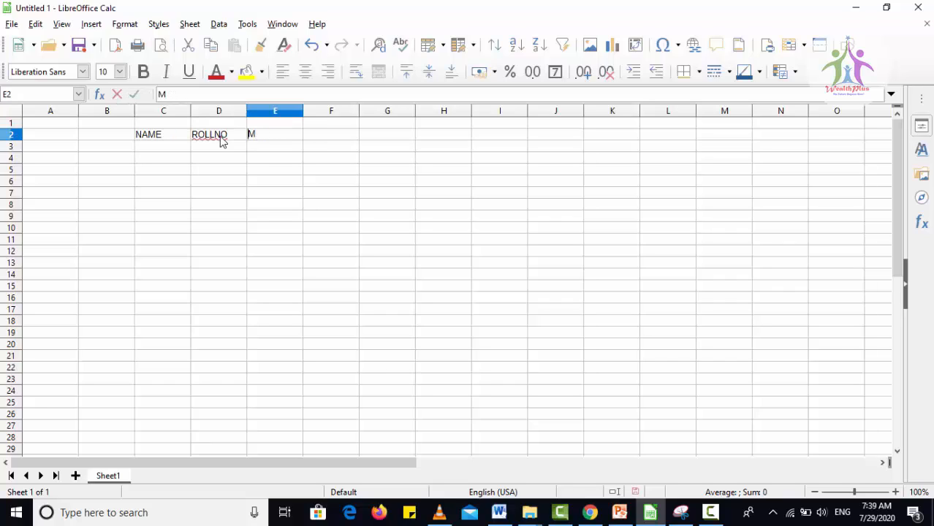
key(BackSpace)
Enter the headings HINDI, ENG, SCI and TOTAL across cells E2 to H2.
text(HINDI)
key(Tab)
text(EG)
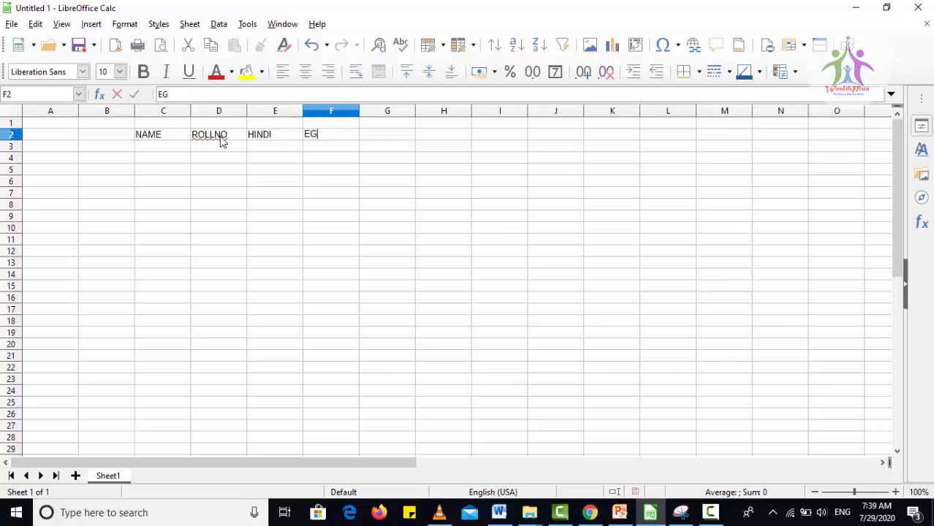
key(BackSpace)
text(NG)
key(Tab)
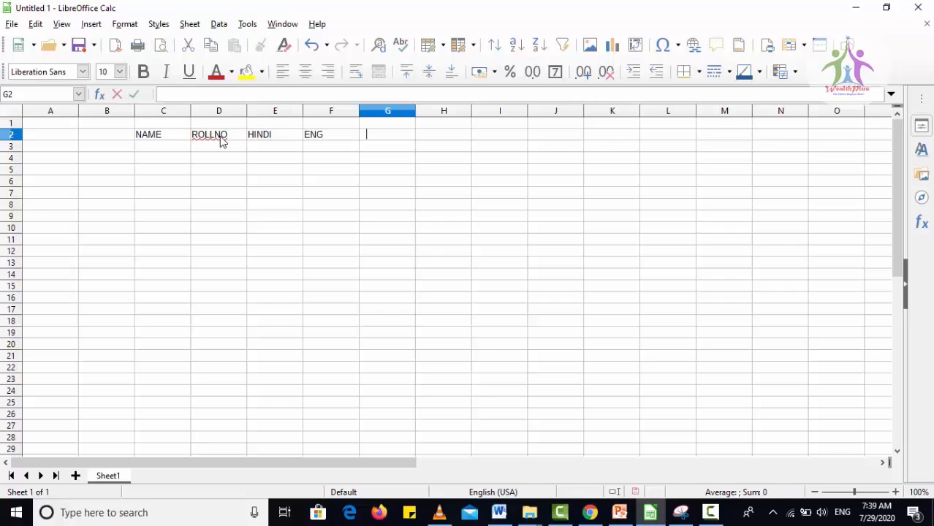
text(SCI)
key(Tab)
text(TOT)
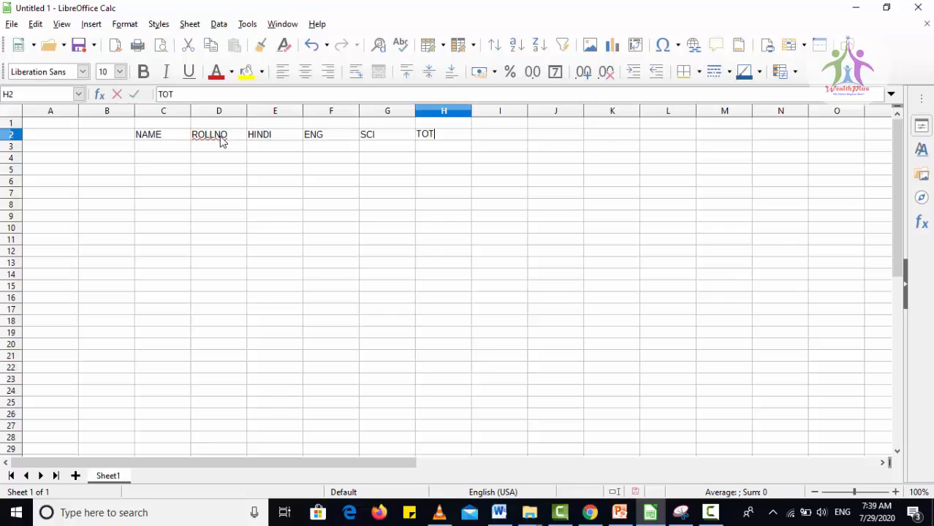
text(AL)
key(Return)
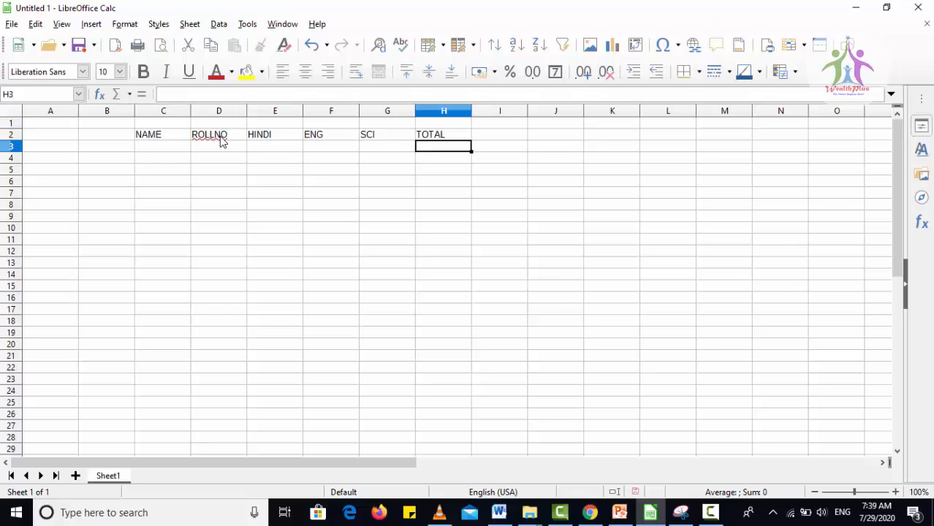
Move the cell cursor one cell at a time from H3 through the empty cells beneath the headings to D5.
key(Left)
key(Down)
key(Down)
key(Down)
key(Left)
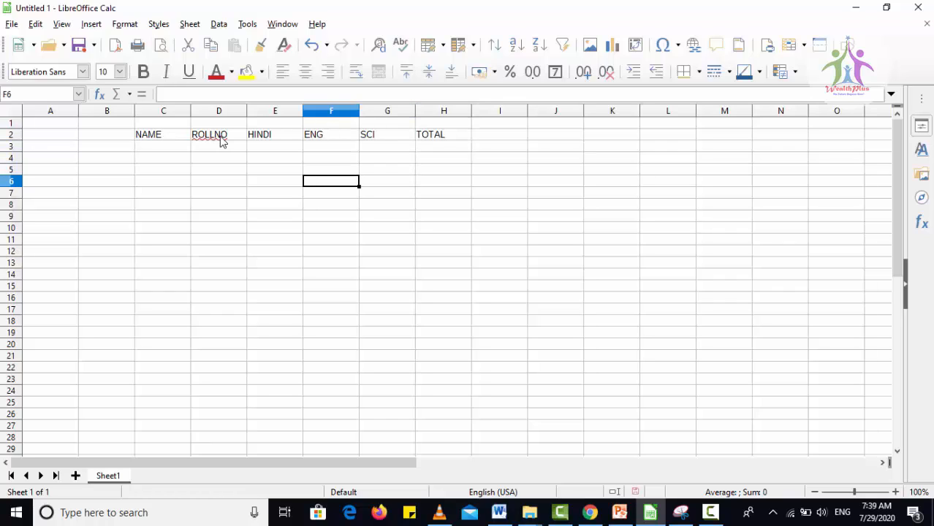
key(Up)
key(Up)
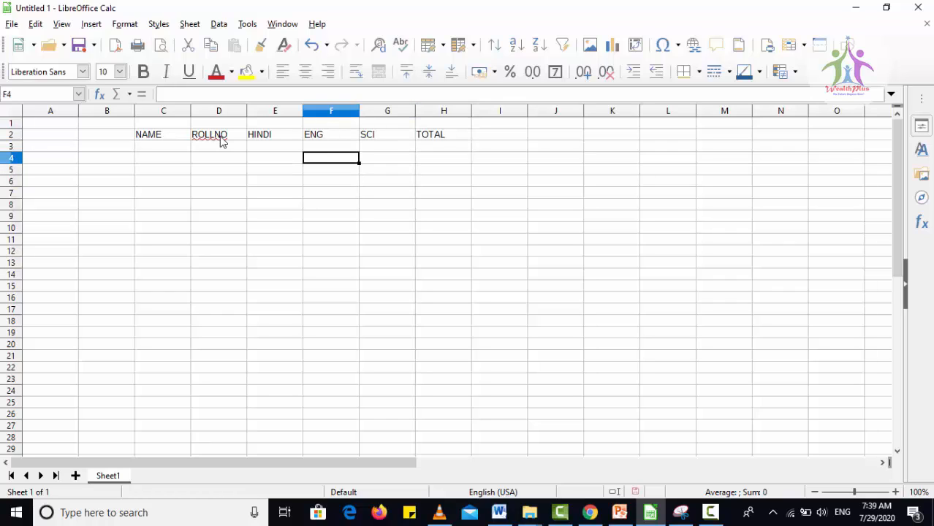
key(Up)
key(Down)
key(Down)
key(Left)
key(Left)
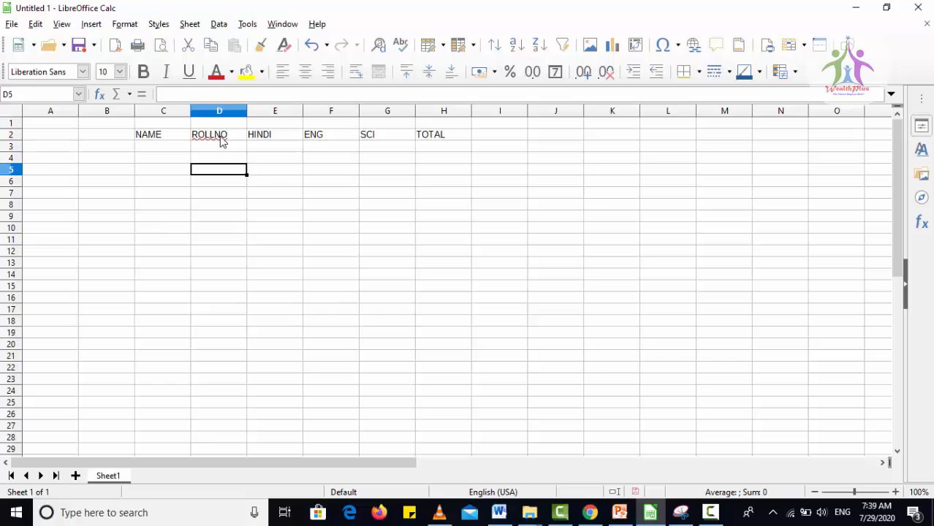
Move the cell cursor back and forth along row 5 to column H, and from there down and across to F12.
key(Left)
key(Left)
key(Right)
key(Right)
key(Right)
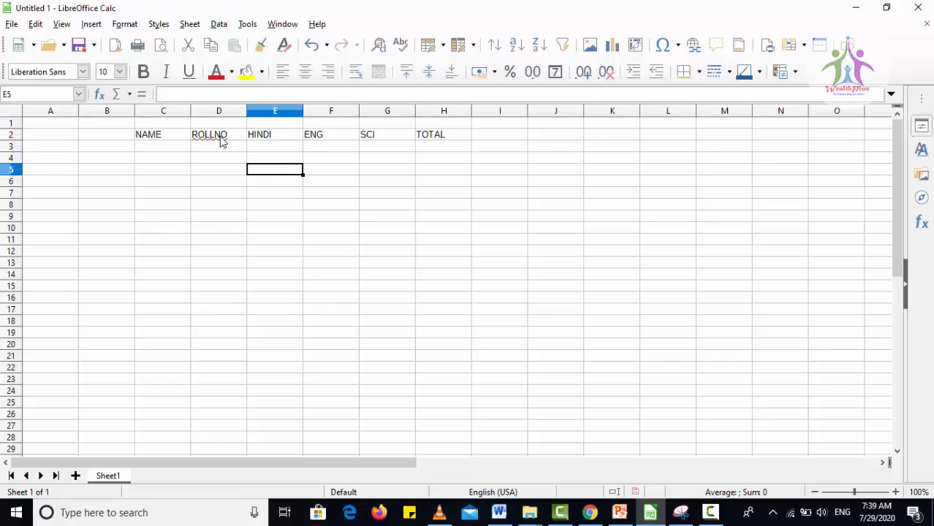
key(Right)
key(Right)
key(Right)
key(Down)
key(Down)
key(Down)
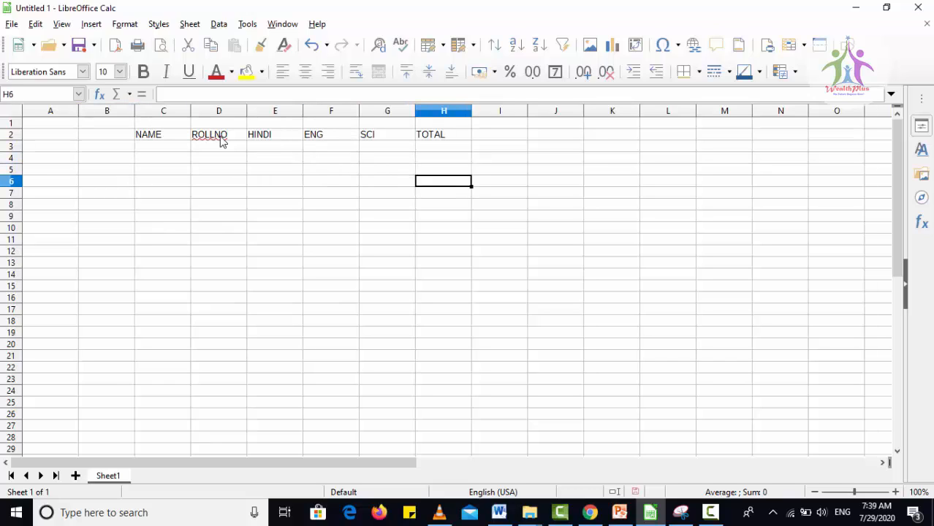
key(Down)
key(Down)
key(Left)
key(Left)
key(Down)
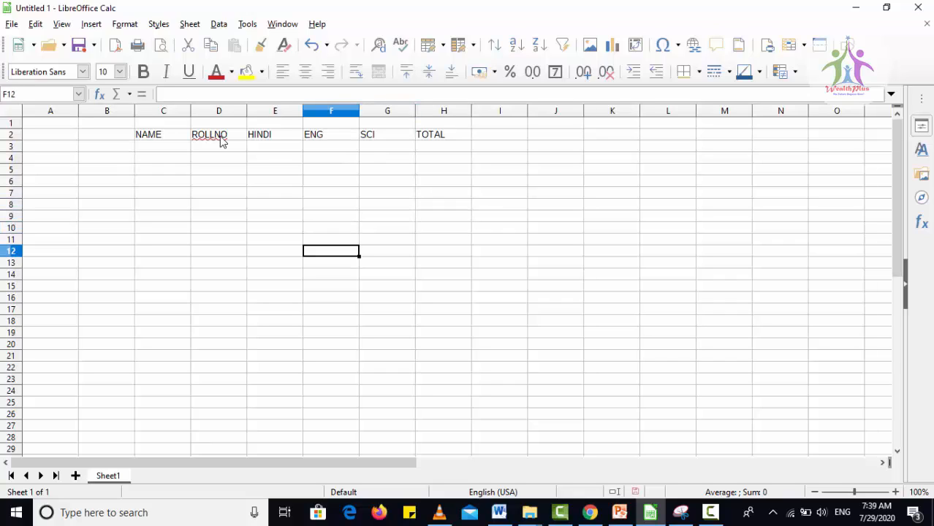
Enter the first student's name in C3 and roll number 1 in D3.
key(Left)
key(Up)
key(Up)
key(Up)
key(Up)
key(Up)
key(Up)
key(Up)
key(Up)
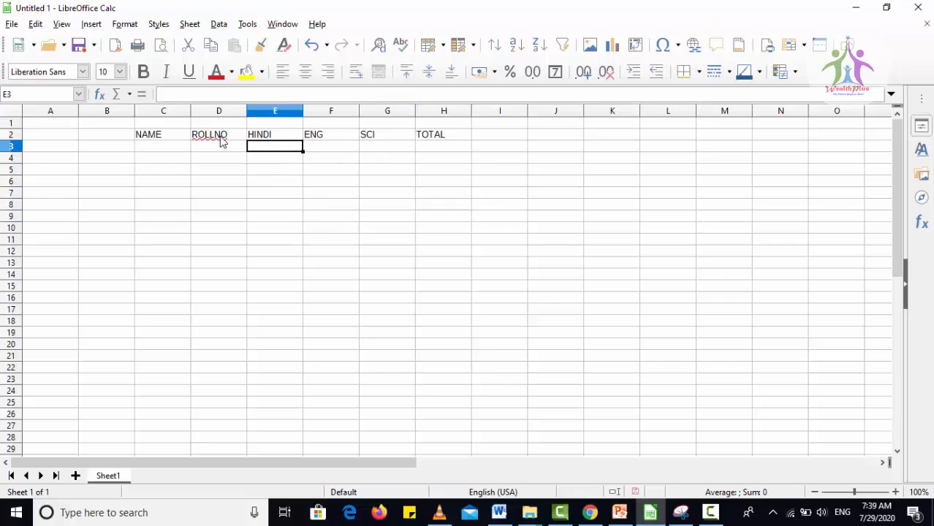
key(Left)
key(Left)
key(Left)
key(Right)
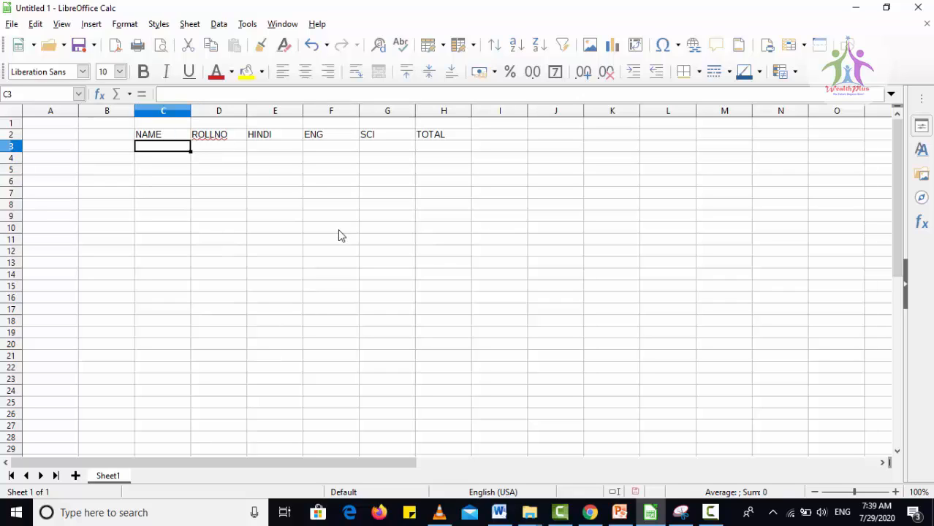
text(AJAY)
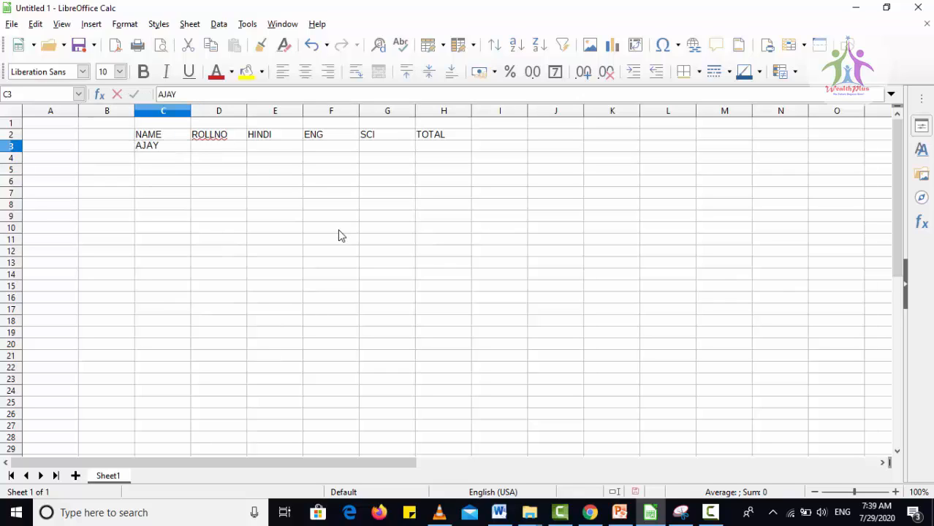
key(Tab)
text(1)
key(Tab)
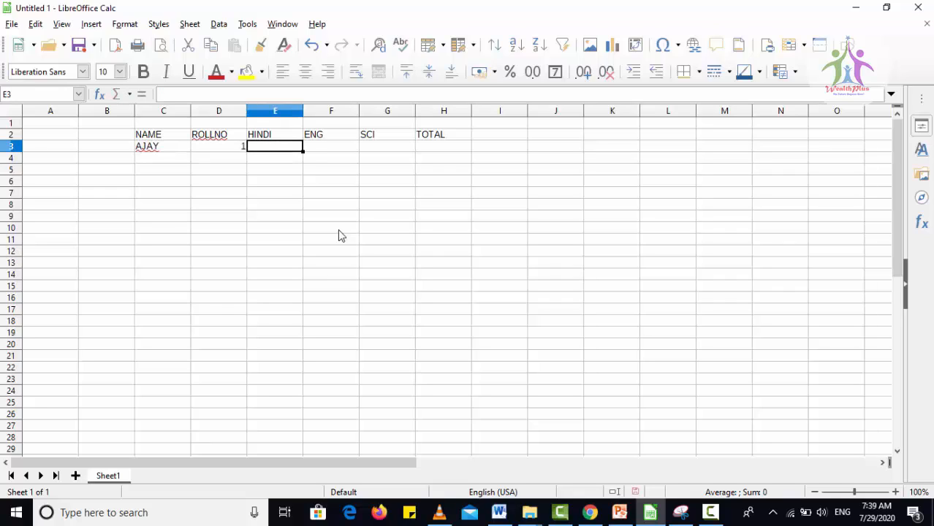
Enter the marks 50, 44 and 55 in the HINDI, ENG and SCI cells of row 3.
text(50)
key(Tab)
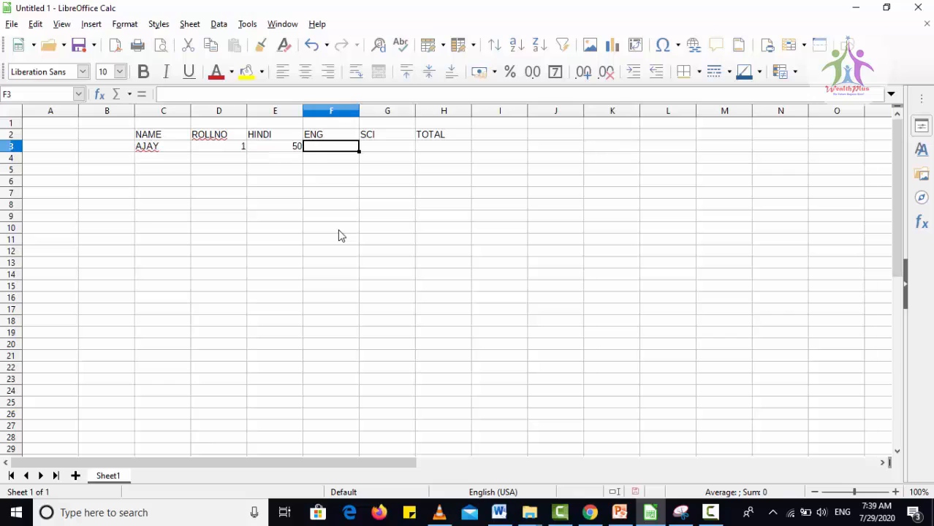
text(44)
key(Tab)
text(55)
key(Tab)
Enter the second student's name in C4 and roll number 2 in D4.
key(Down)
key(Left)
key(Left)
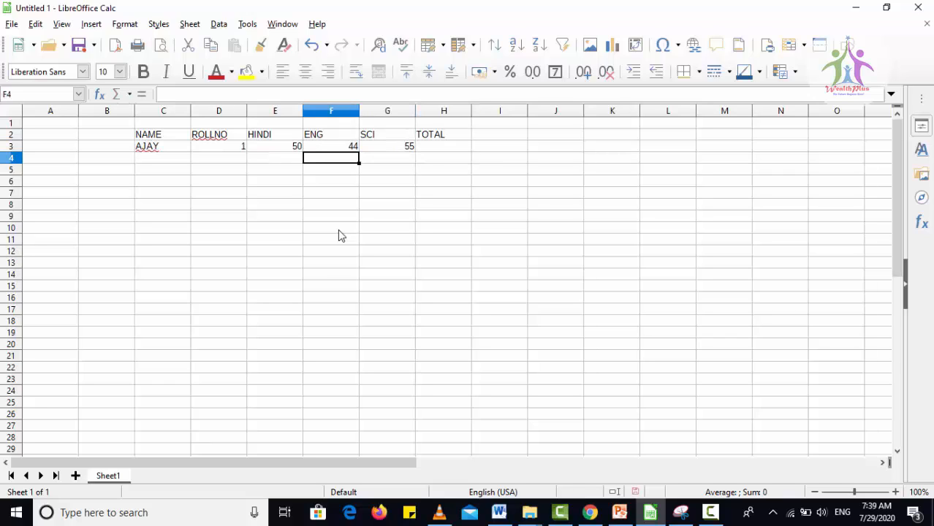
key(Left)
key(Left)
key(Left)
text(VIJAY)
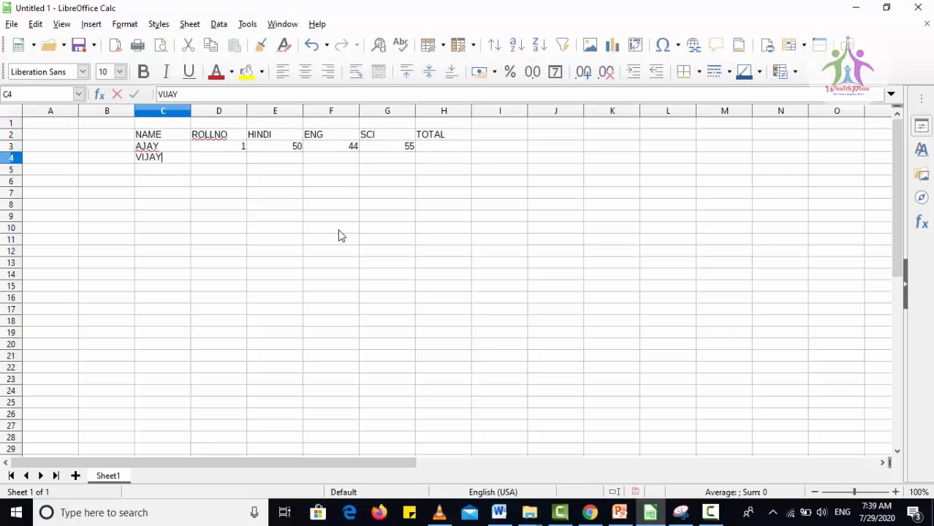
key(Tab)
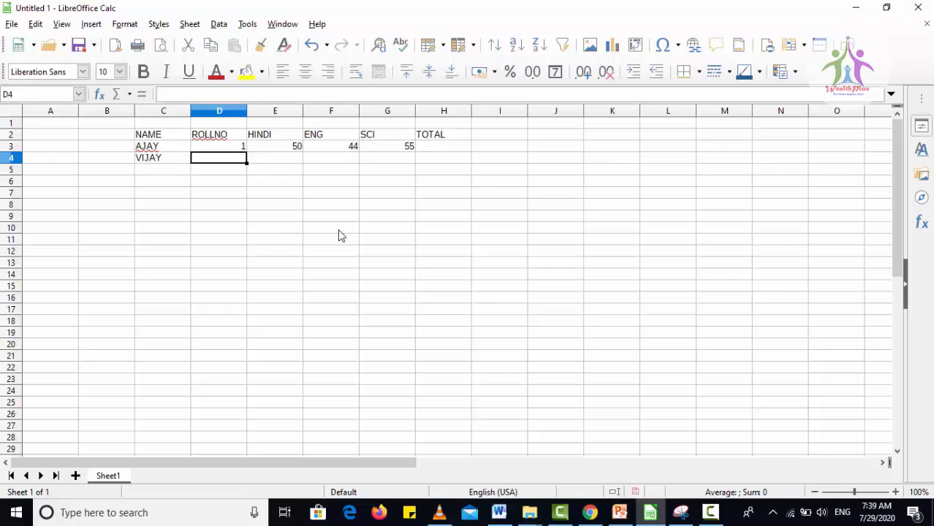
text(2)
key(Tab)
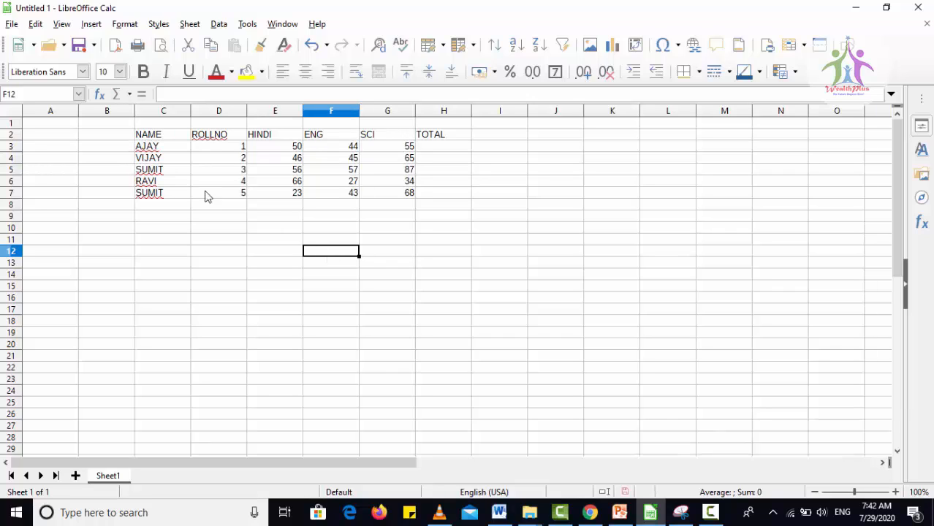
Examine the NAME and ROLLNO columns cell by cell, from each heading in row 2 down to row 5.
click(145, 138)
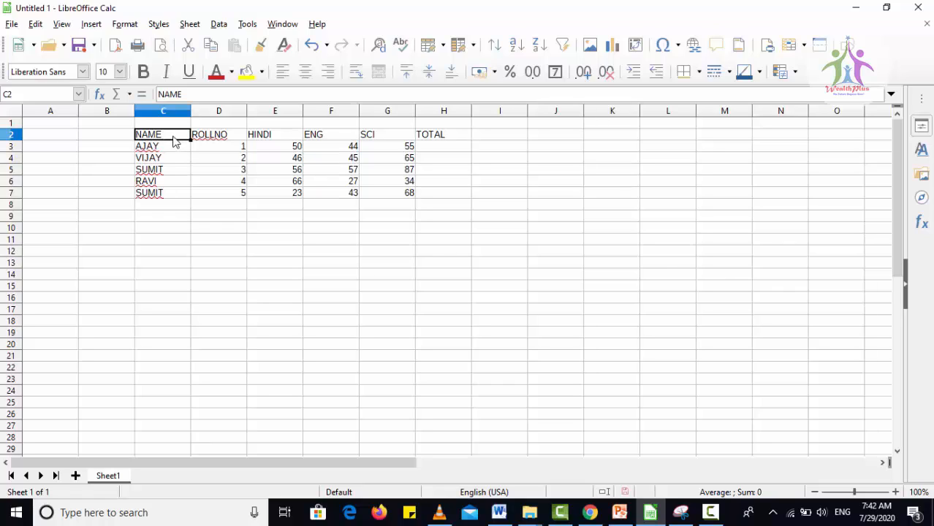
click(169, 149)
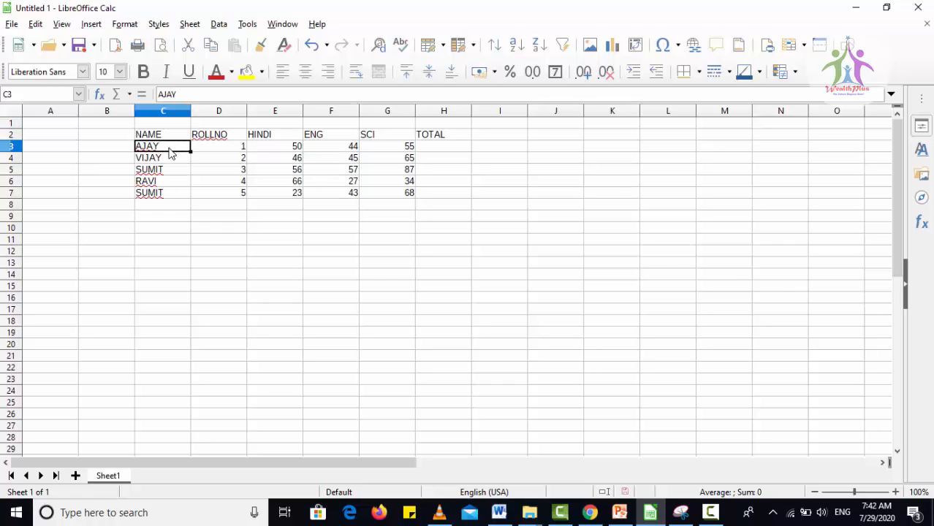
click(170, 157)
click(169, 170)
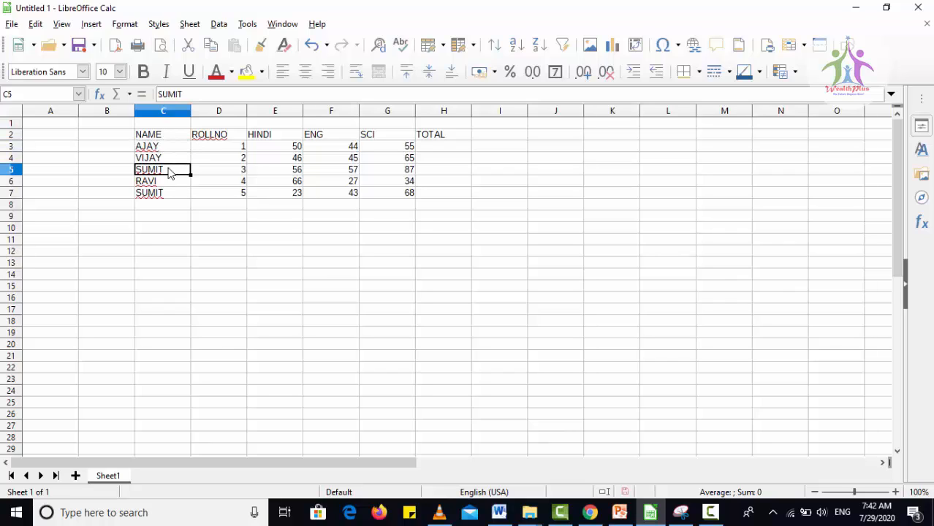
click(218, 141)
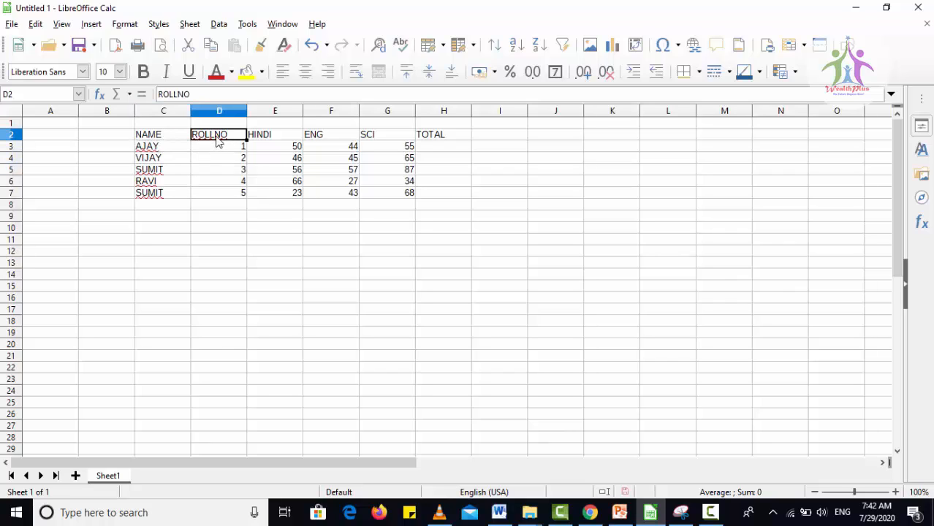
click(220, 149)
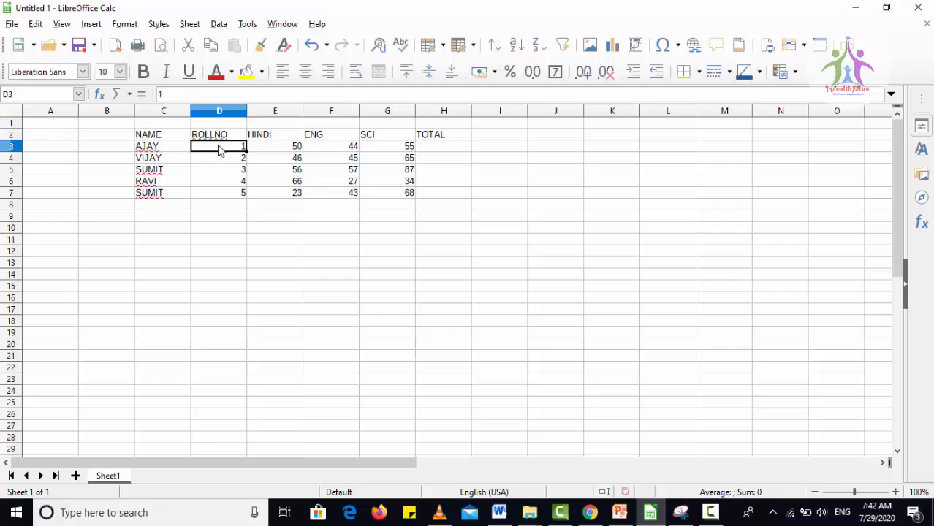
click(223, 158)
click(220, 172)
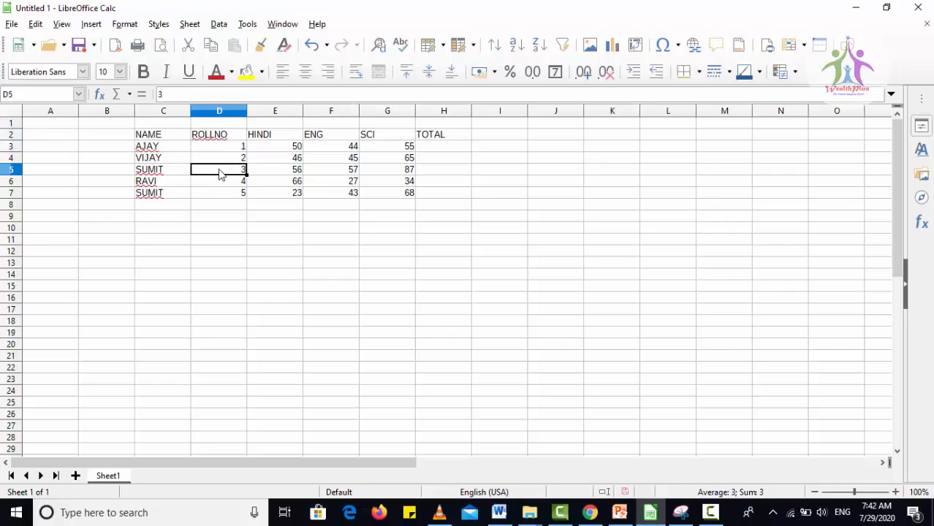
Examine the HINDI and ENG columns cell by cell from row 2 to row 5, ending at the SCI heading.
click(271, 140)
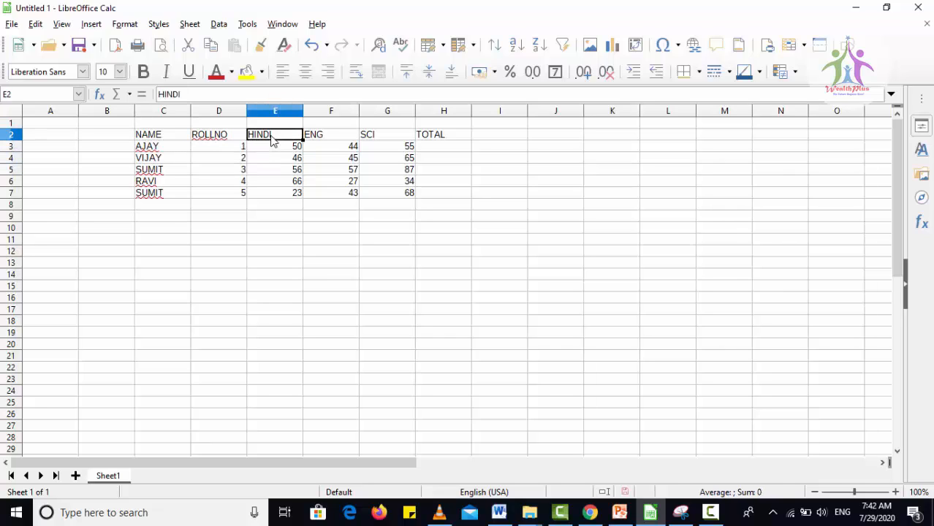
click(276, 152)
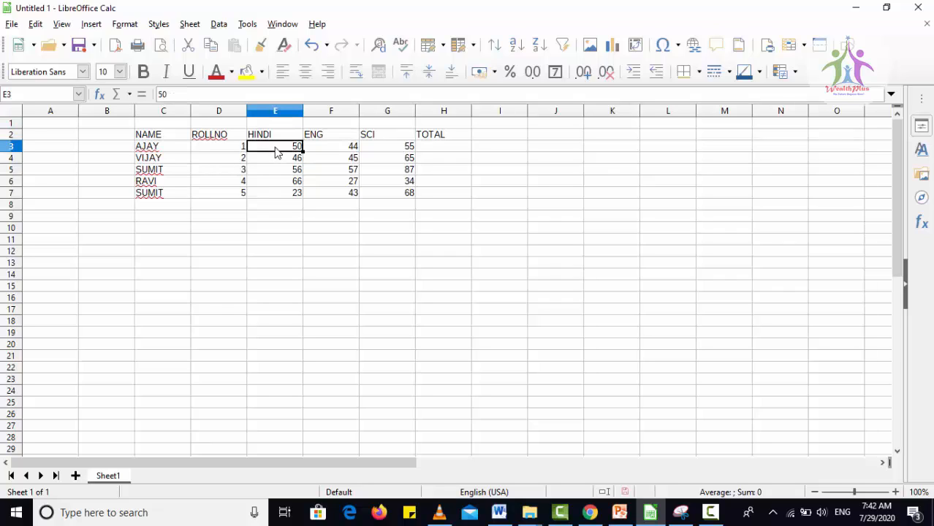
click(276, 160)
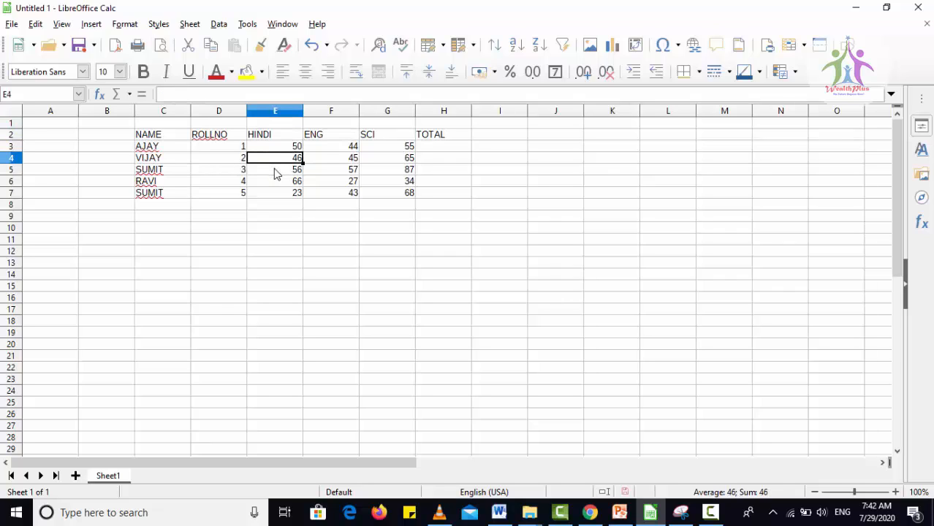
click(276, 174)
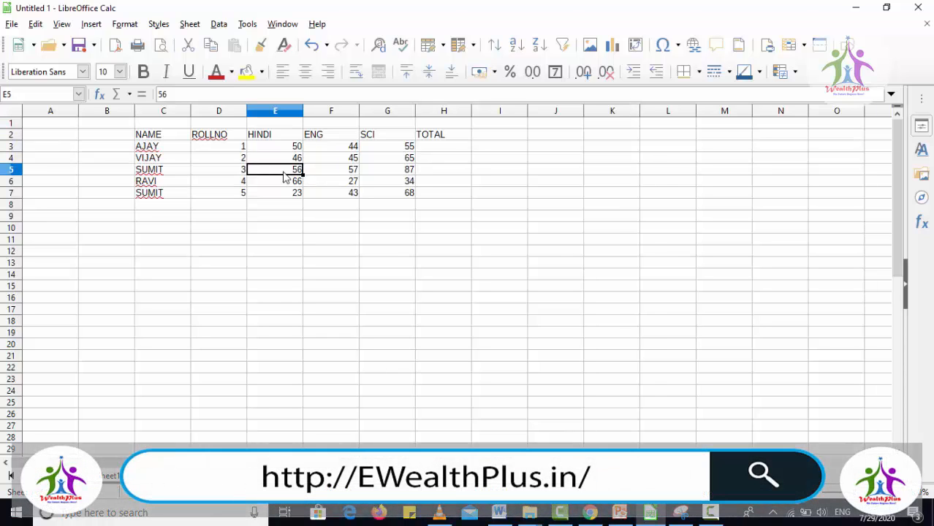
click(337, 139)
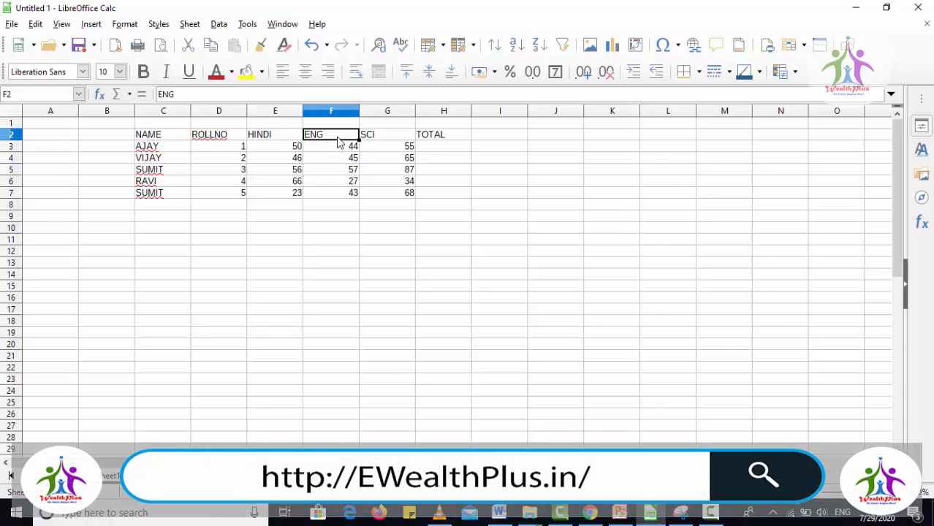
click(338, 150)
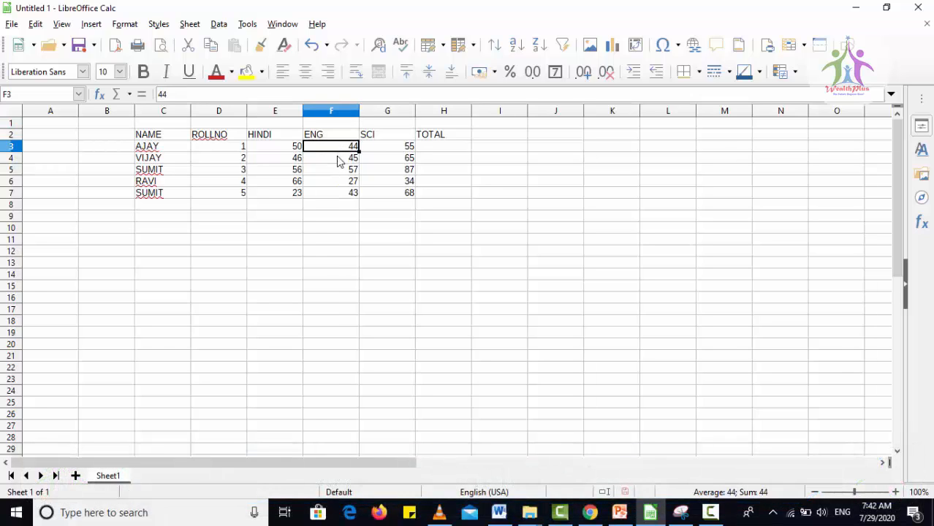
click(341, 160)
click(343, 170)
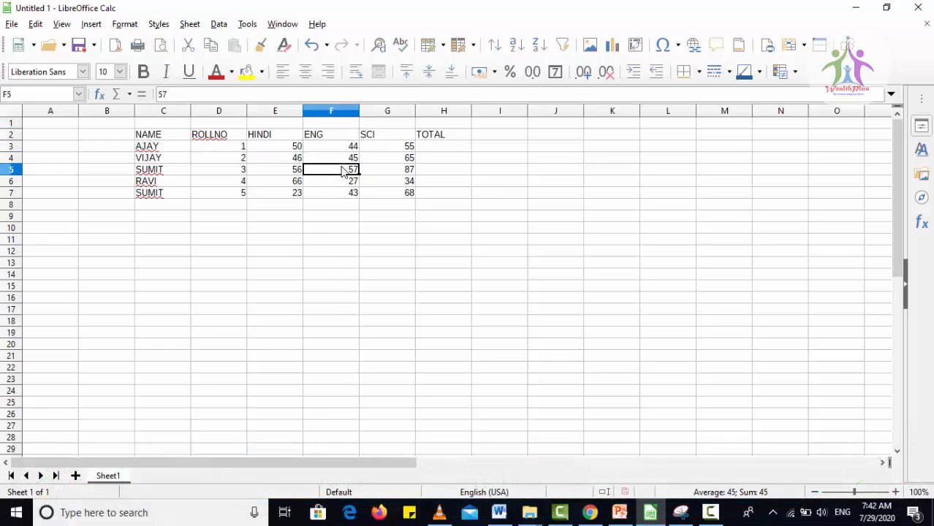
click(385, 138)
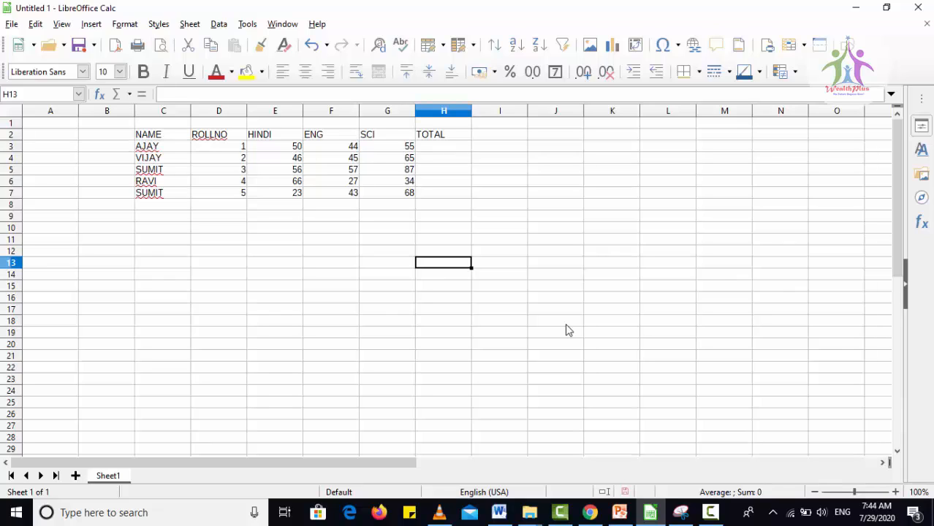
Check the sheet's extent by jumping from A1 to the last column of row 1 and to the last row of column A.
click(64, 125)
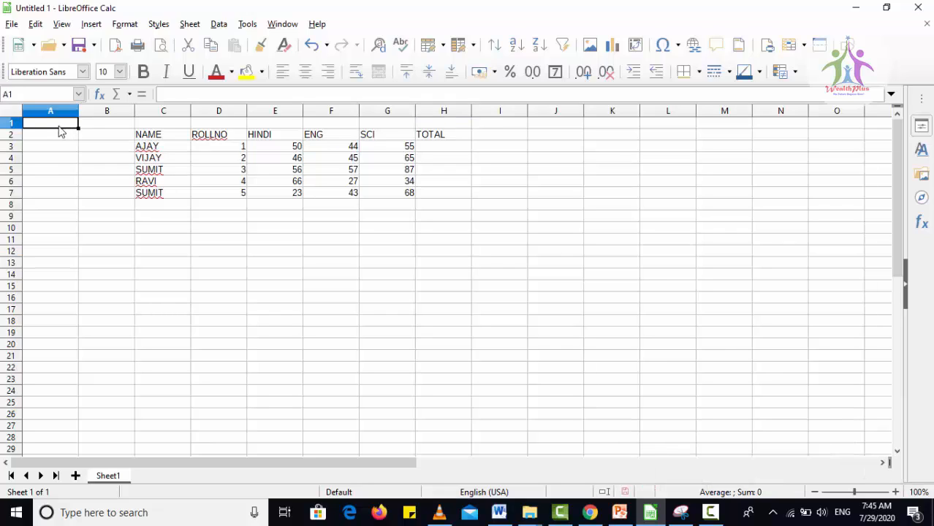
key(ctrl+Right)
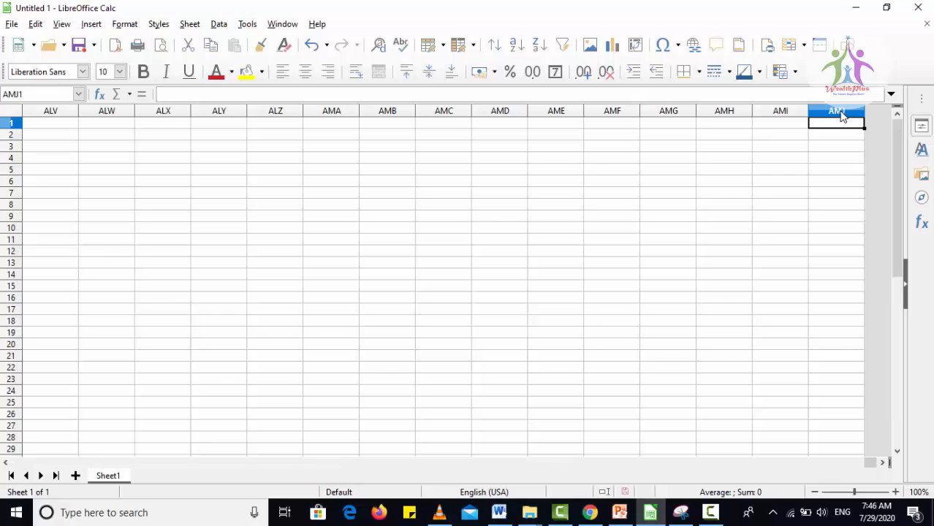
key(ctrl+Home)
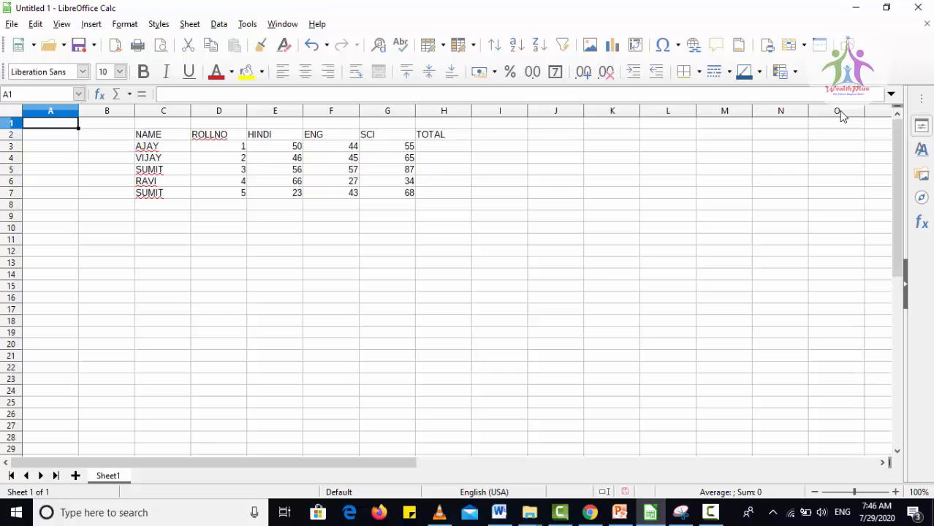
key(ctrl+Down)
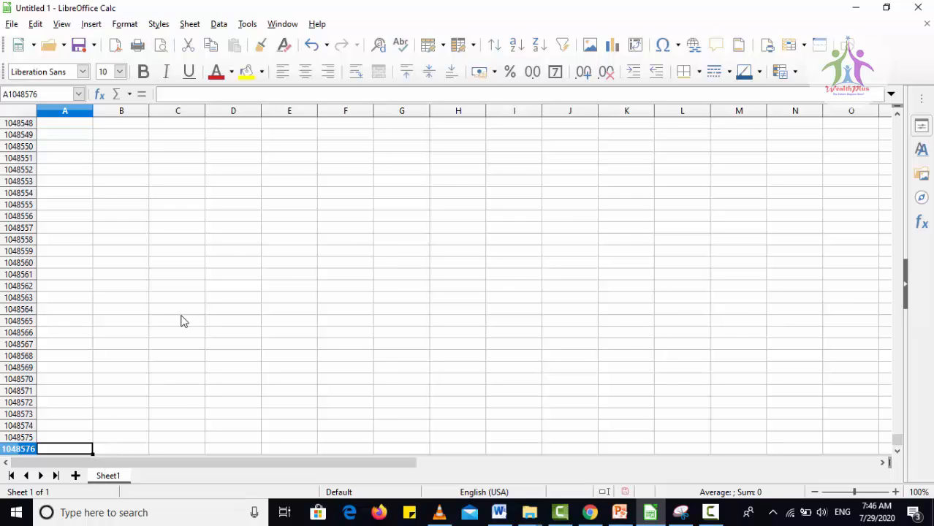
Add two new sheets after Sheet1 and select cell F6 on the last one.
click(74, 476)
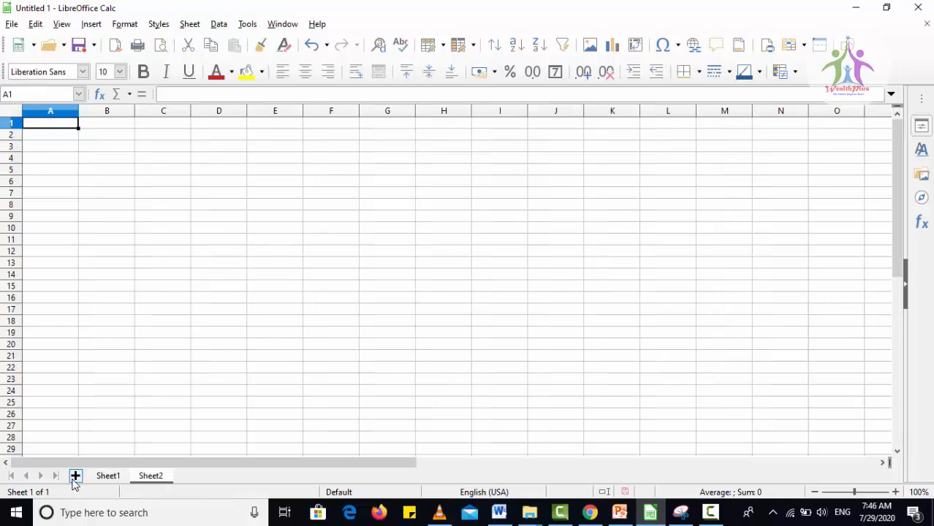
click(75, 477)
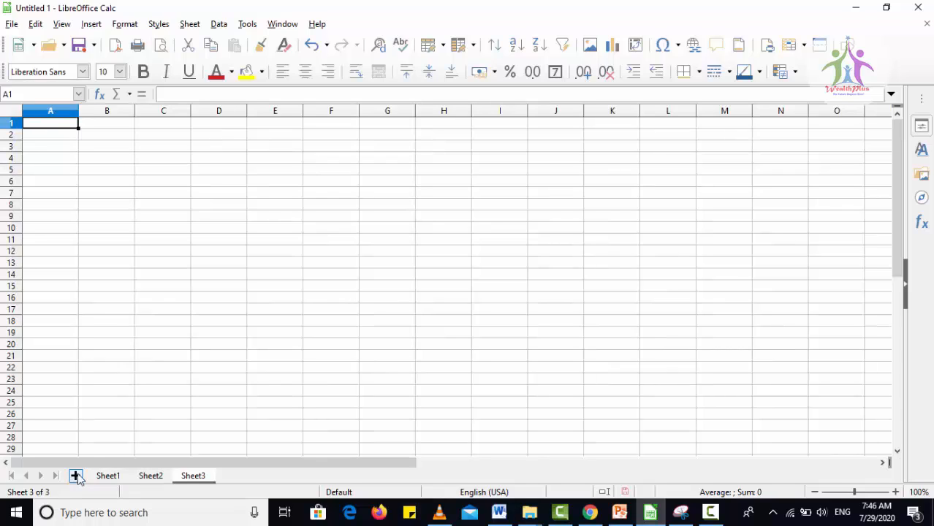
click(322, 184)
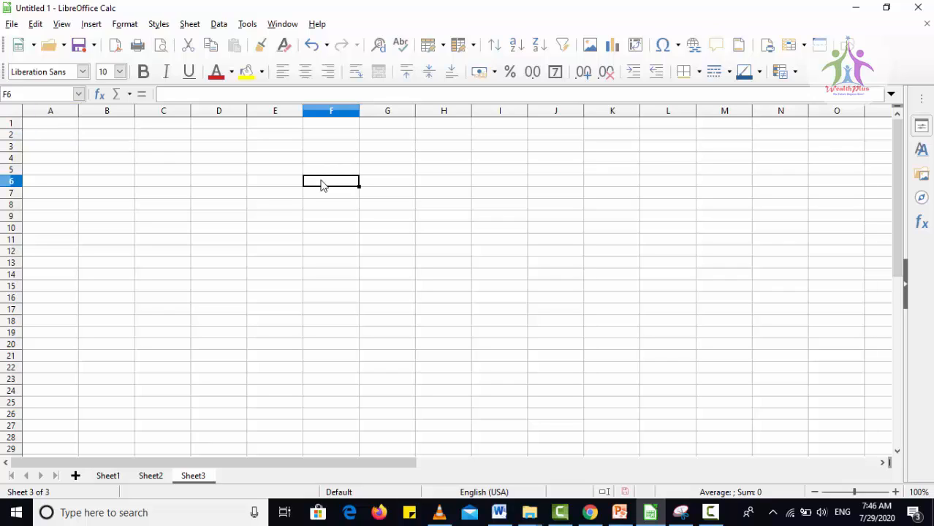